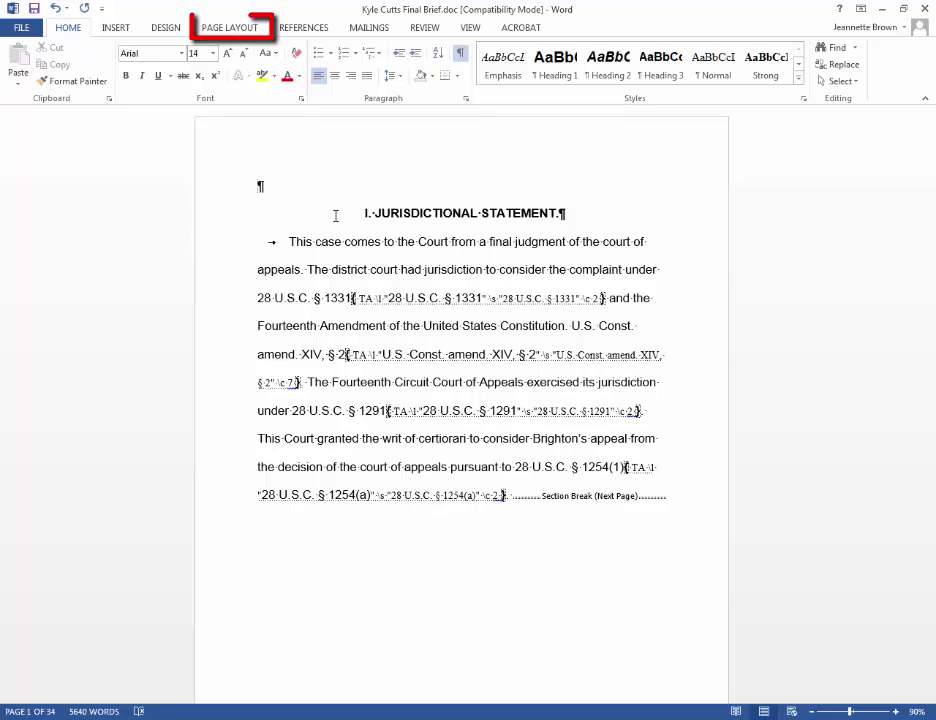
- Insert a Next Page section break before the Jurisdictional Statement and enter "TITLE PAGE PLACEHOLDER" on the new first page
click(228, 26)
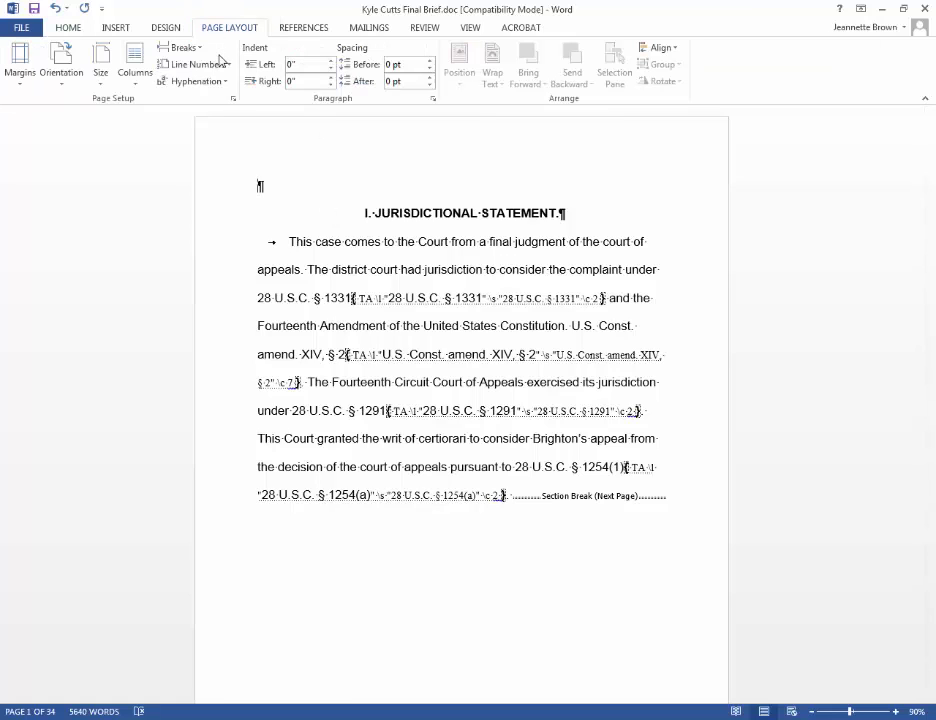
click(178, 47)
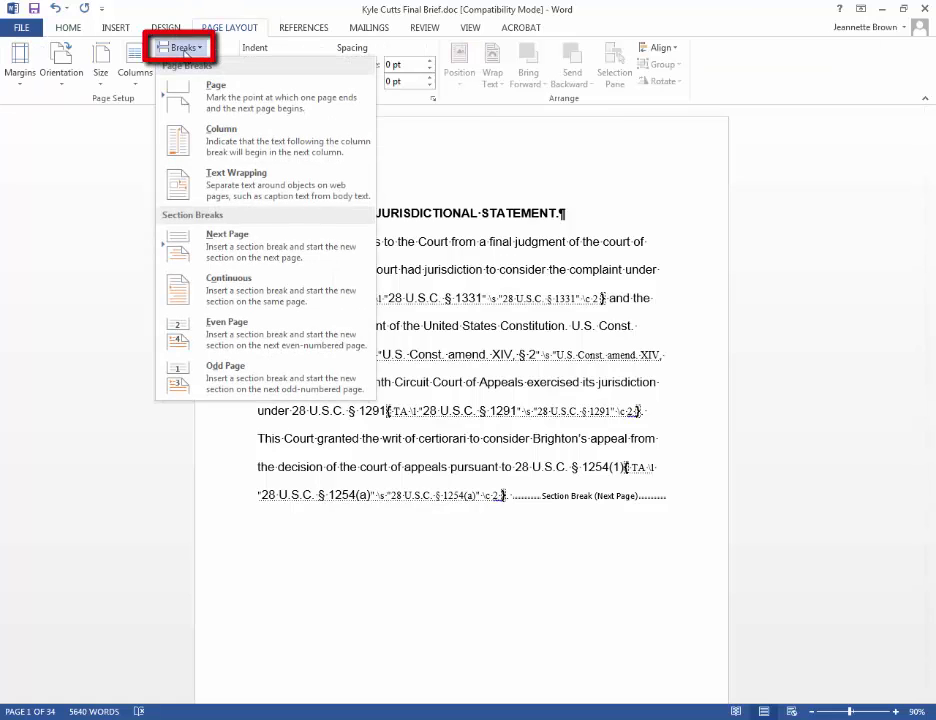
click(238, 245)
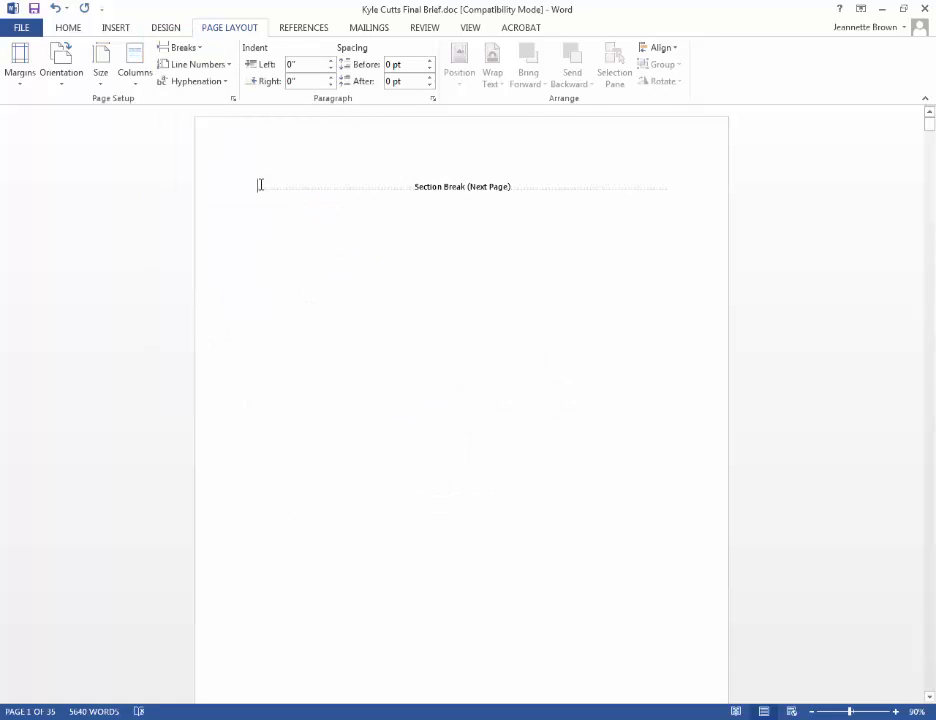
text(T)
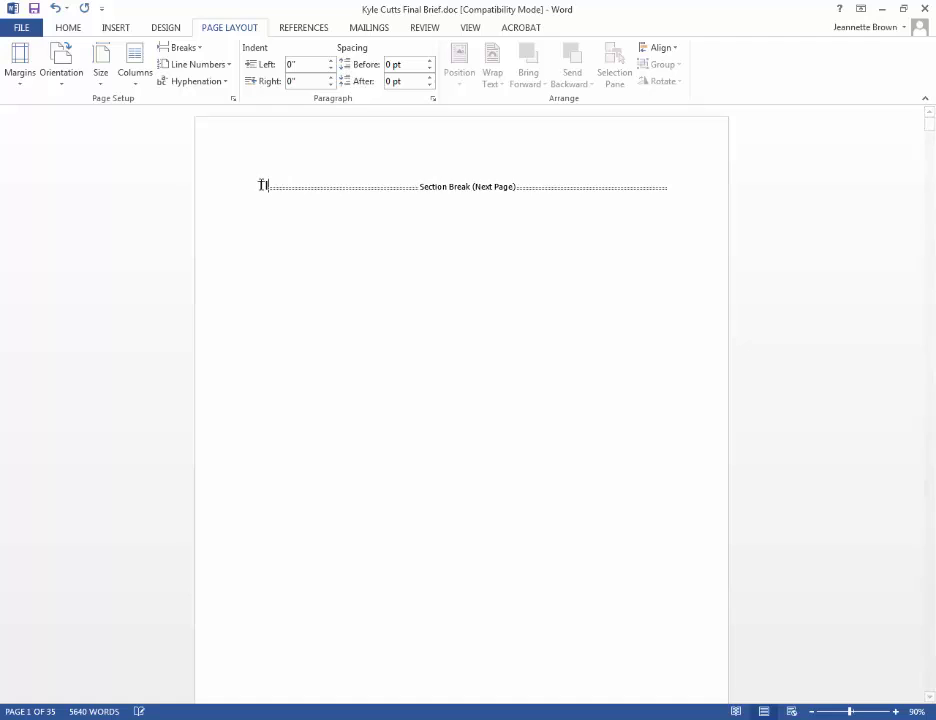
text(ITLE PAGE PLACEHOLDER)
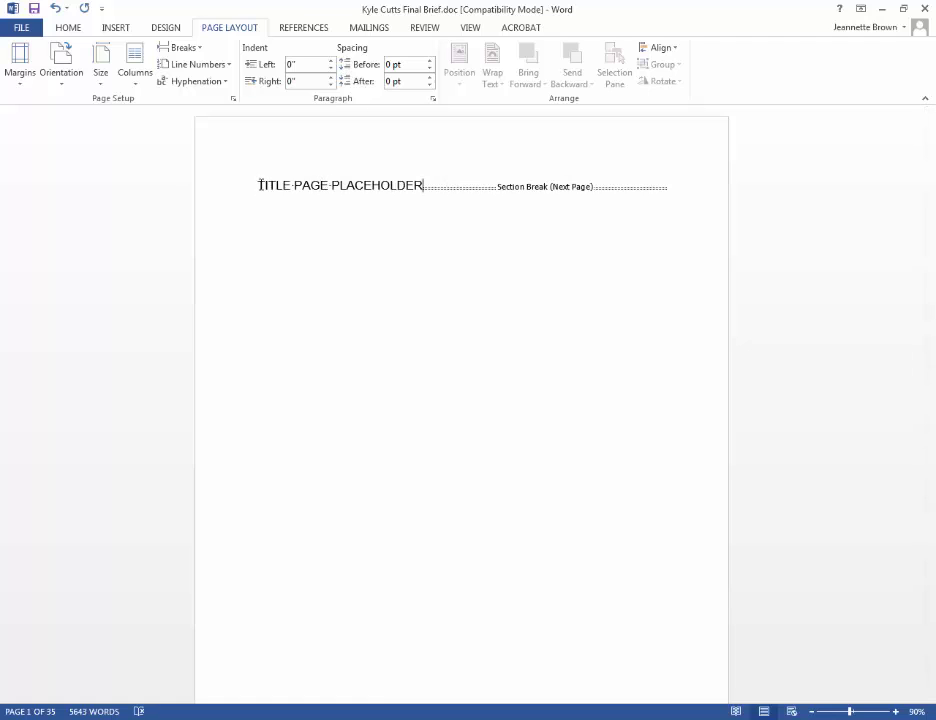
- Insert a Next Page section break after the title page placeholder and enter "TOC PLACEHOLDER" on the new page
click(182, 47)
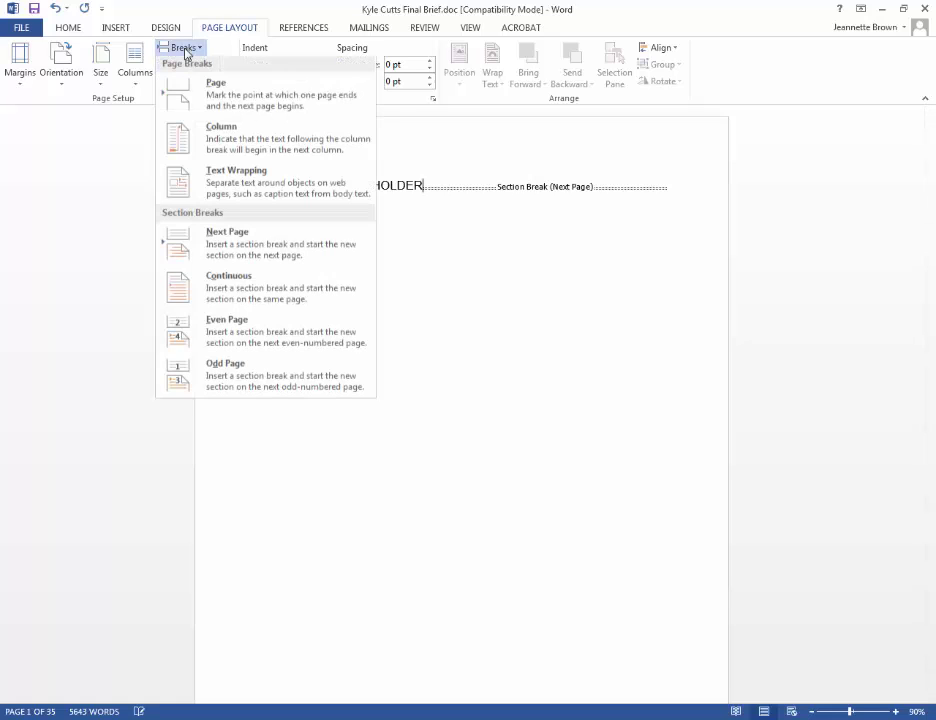
click(222, 250)
text(TOC PLACEHOLDER)
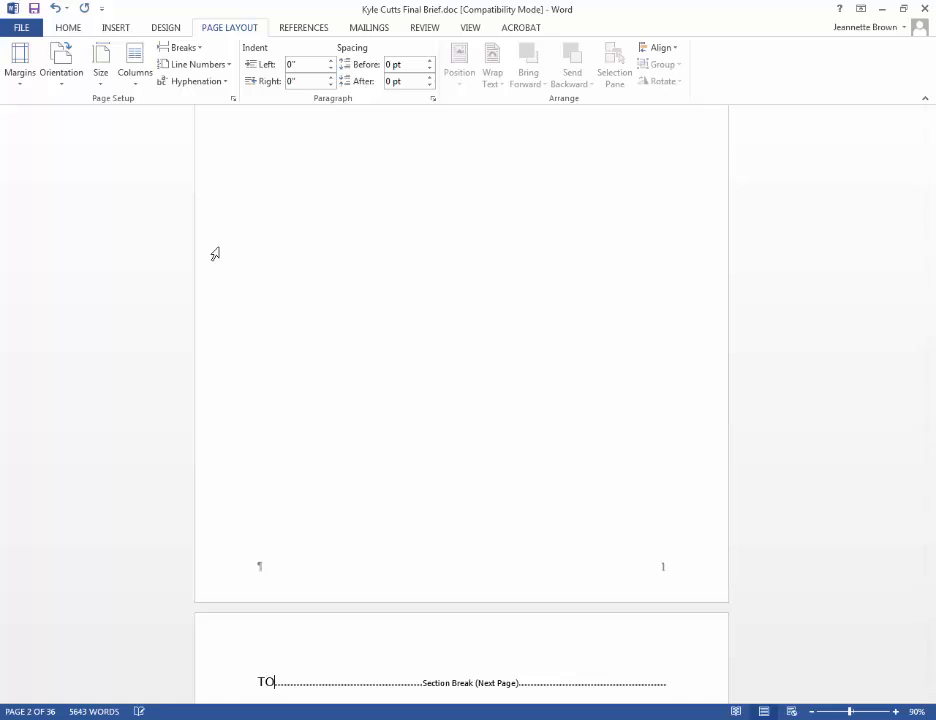
- Insert a Next Page section break after the TOC placeholder and enter "TOA PLACEHOLDER" on the new page
click(193, 50)
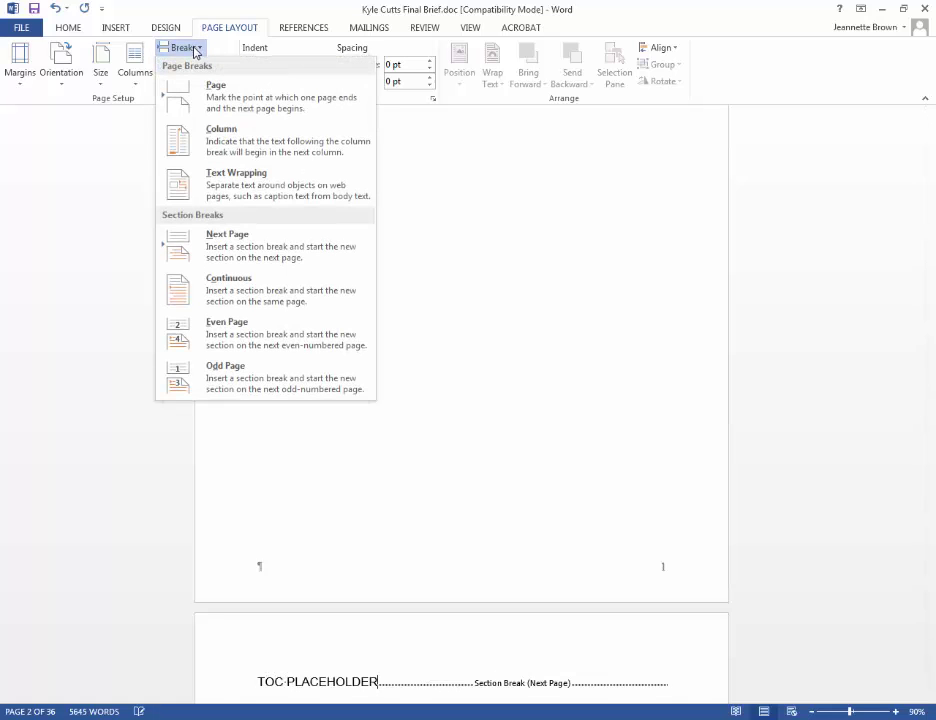
click(234, 252)
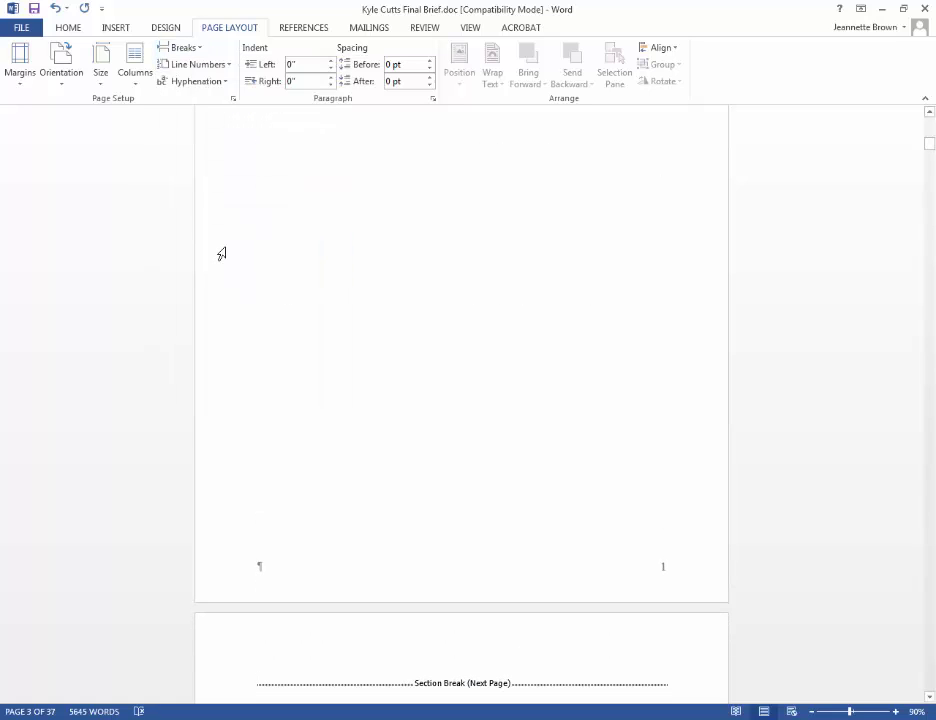
text(TOA PLACEHOLDER)
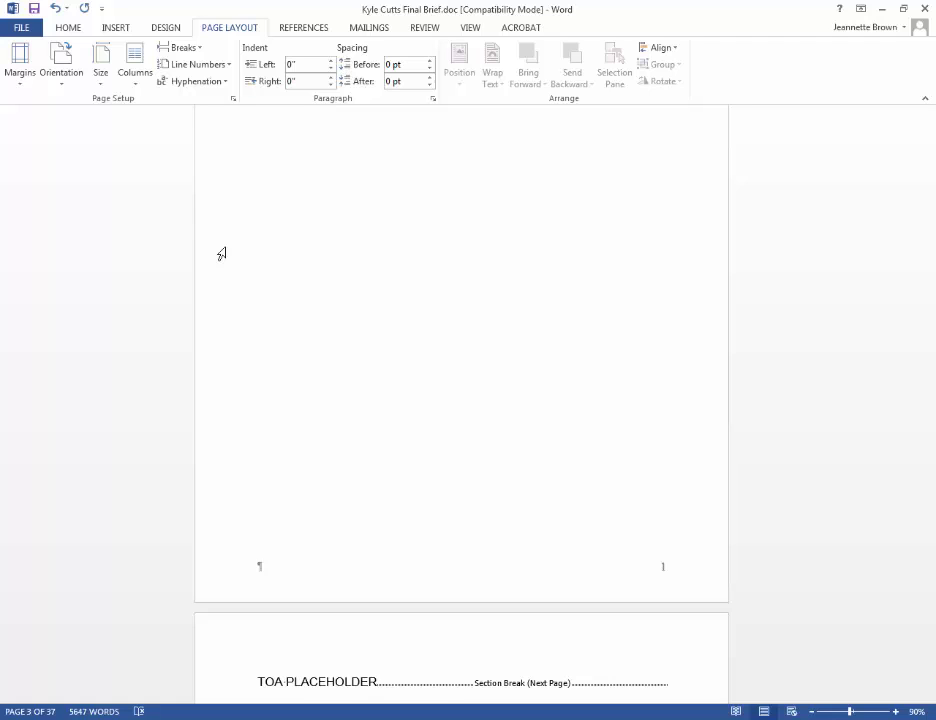
- Examine the footer page numbers on the placeholder pages and the first pages of the brief
scroll(221, 254, up, 15)
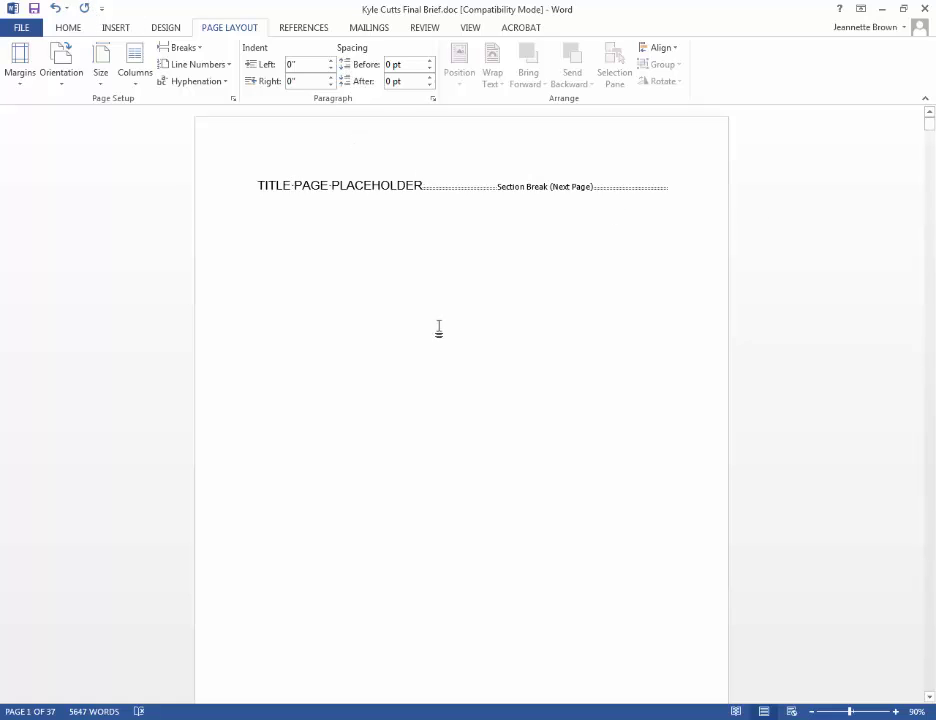
scroll(439, 328, down, 5)
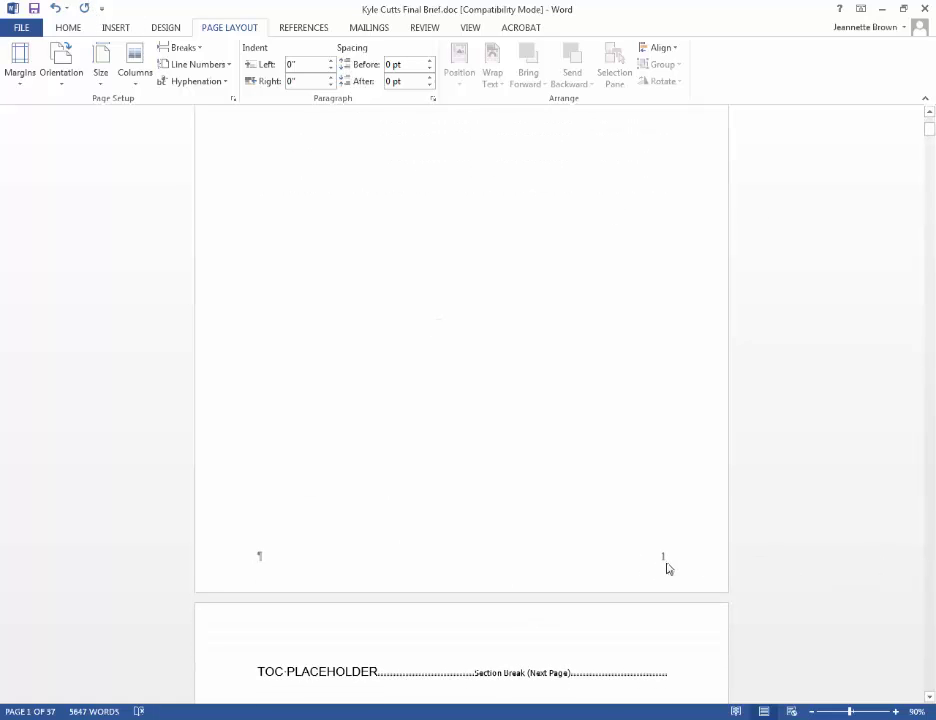
scroll(670, 568, down, 10)
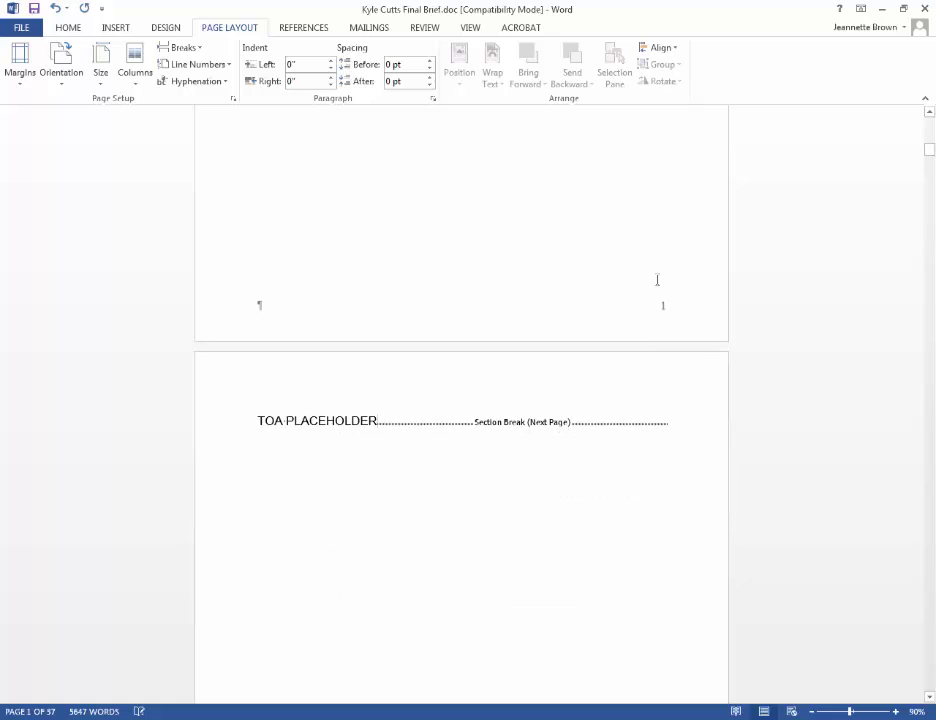
scroll(596, 522, down, 10)
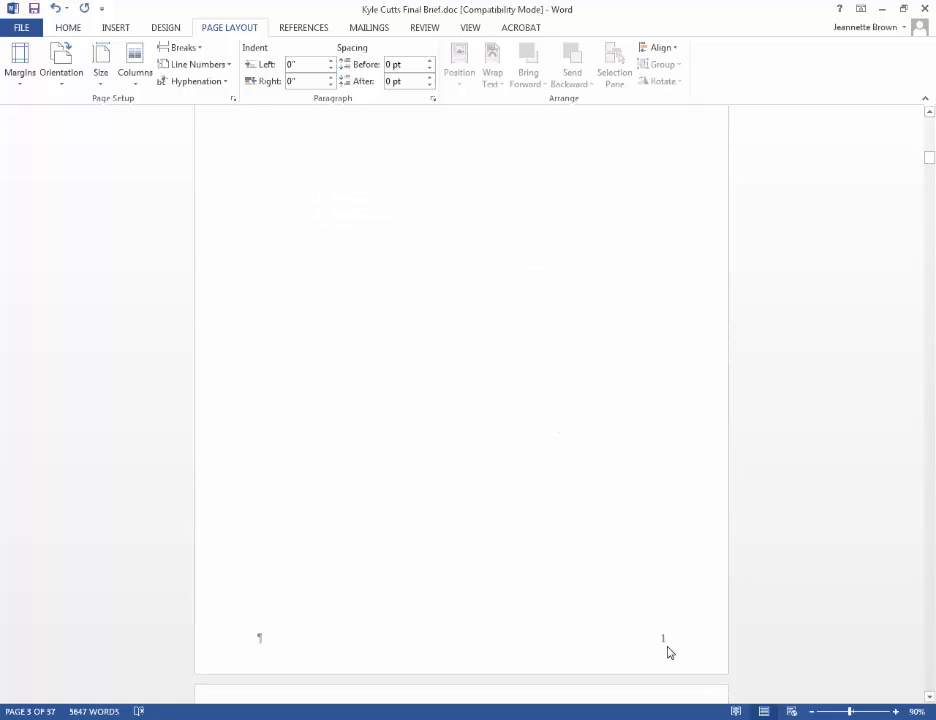
scroll(604, 623, down, 12)
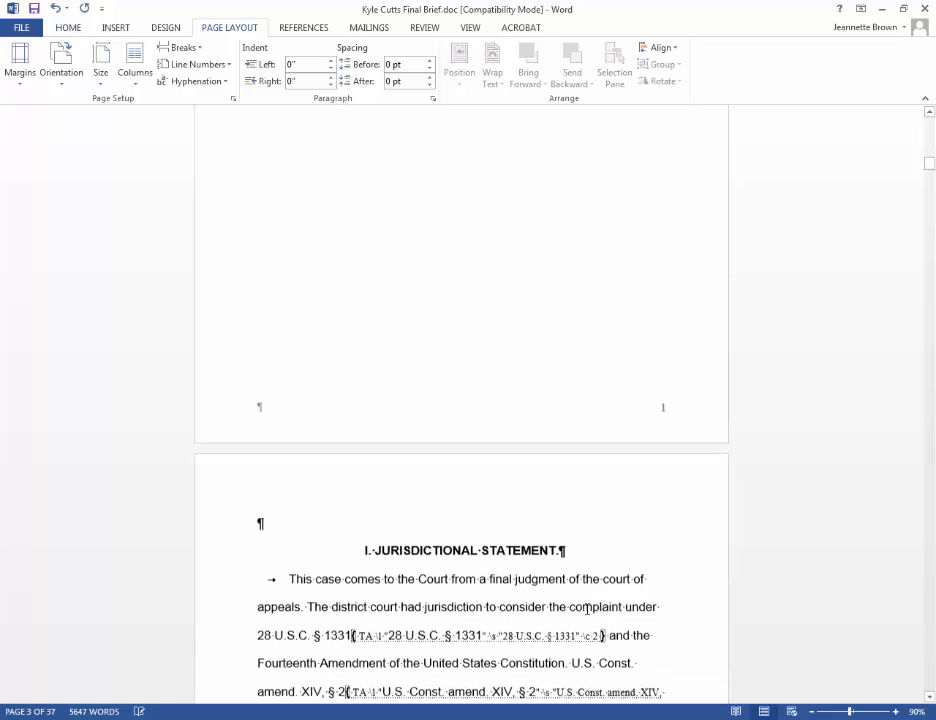
scroll(552, 508, down, 3)
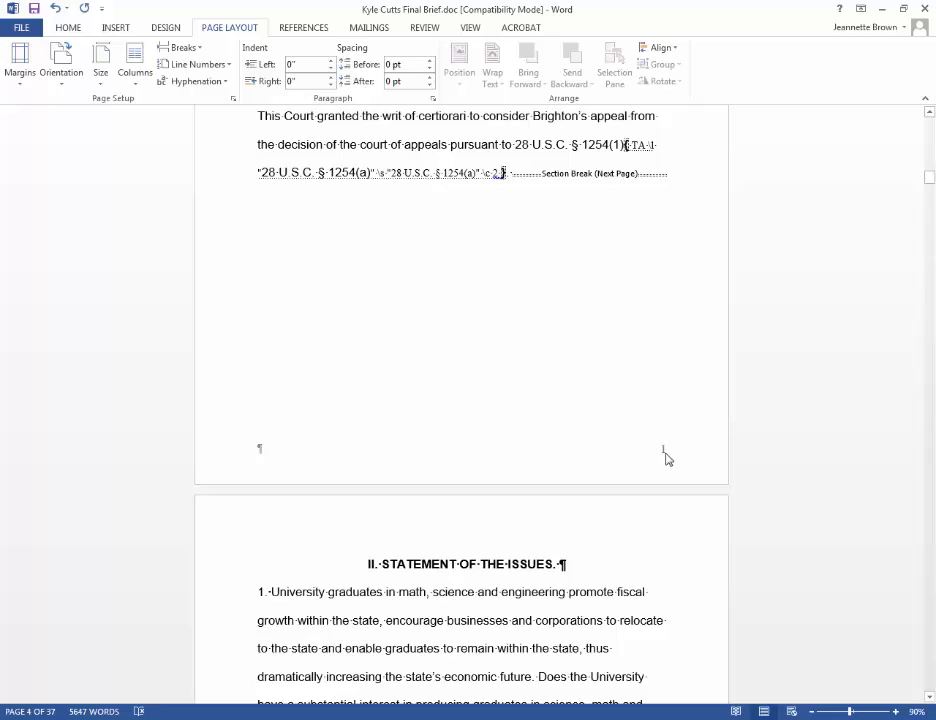
scroll(665, 457, down, 5)
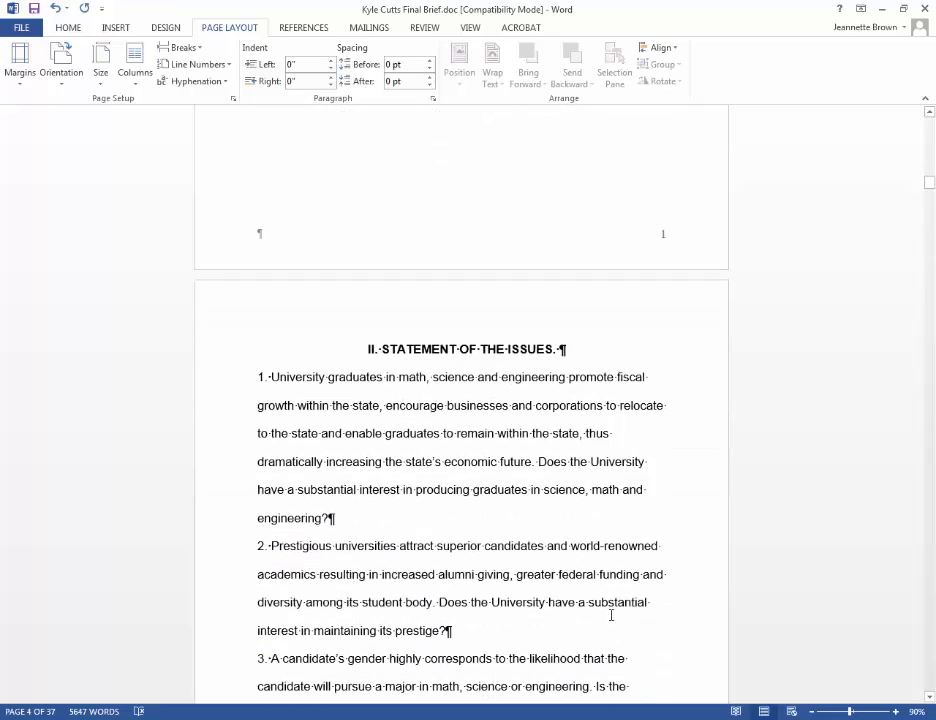
scroll(611, 617, down, 10)
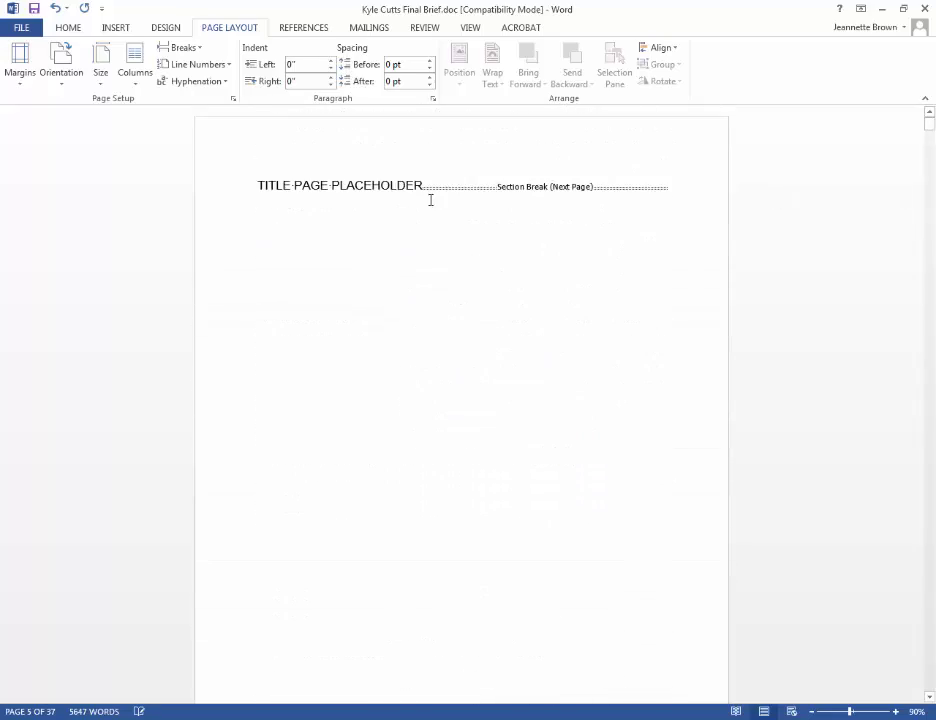
scroll(675, 500, down, 10)
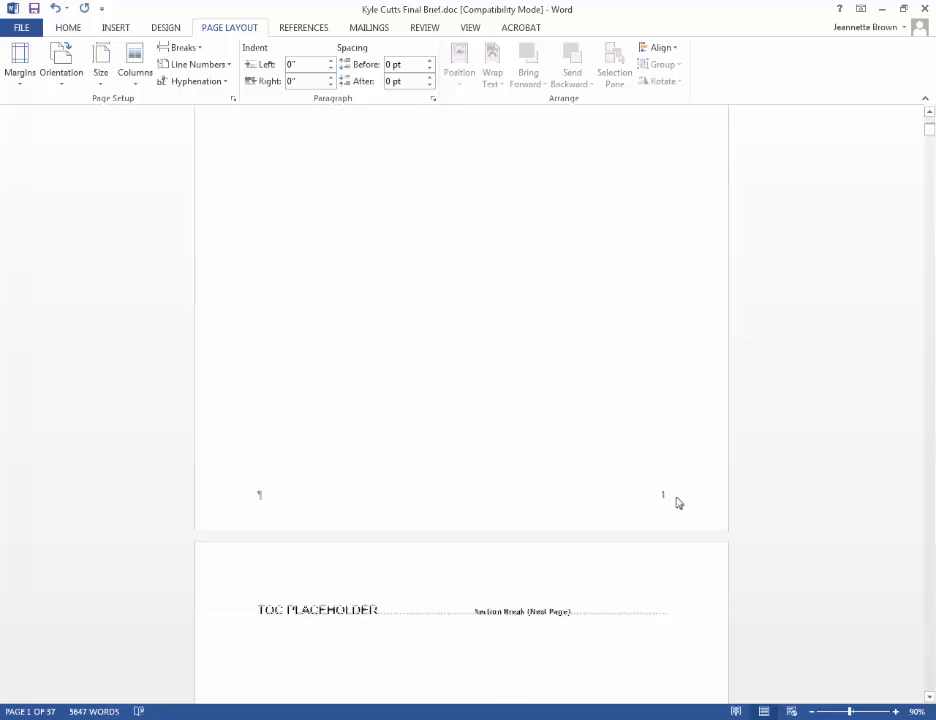
- Delete the page number from the title page's footer in section 1
double_click(663, 500)
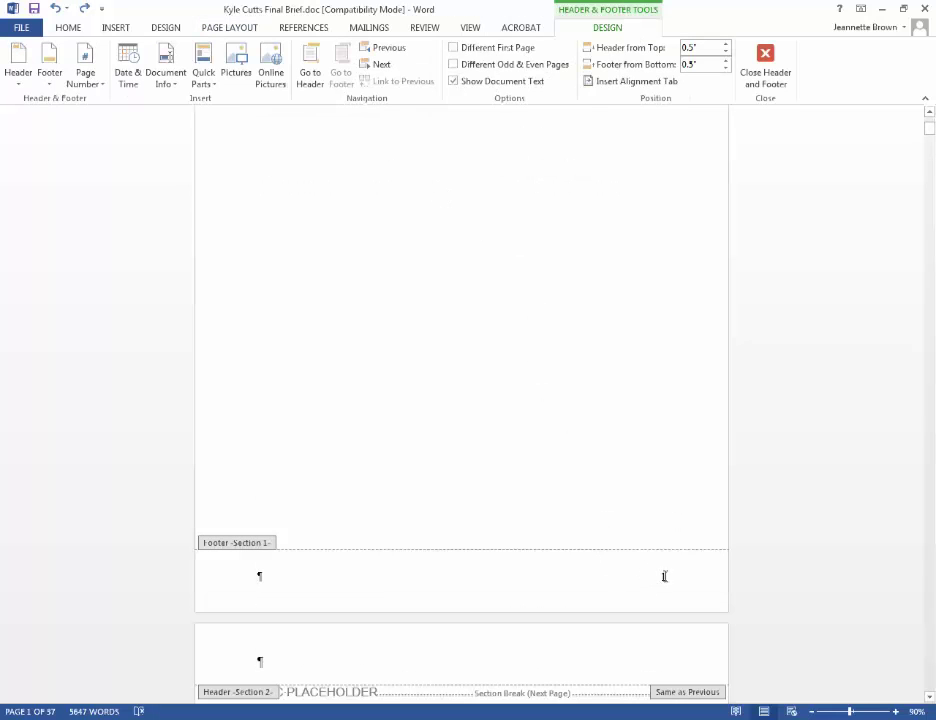
key(Delete)
scroll(451, 432, down, 5)
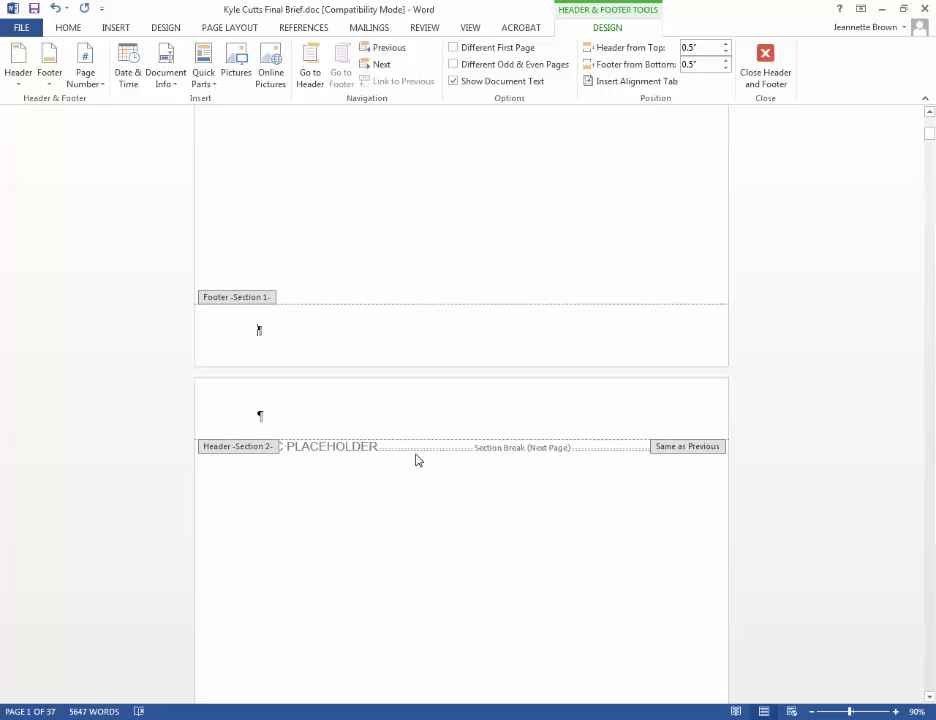
- Unlink the section 2 footer on the TOC placeholder page from the previous section
scroll(418, 499, down, 10)
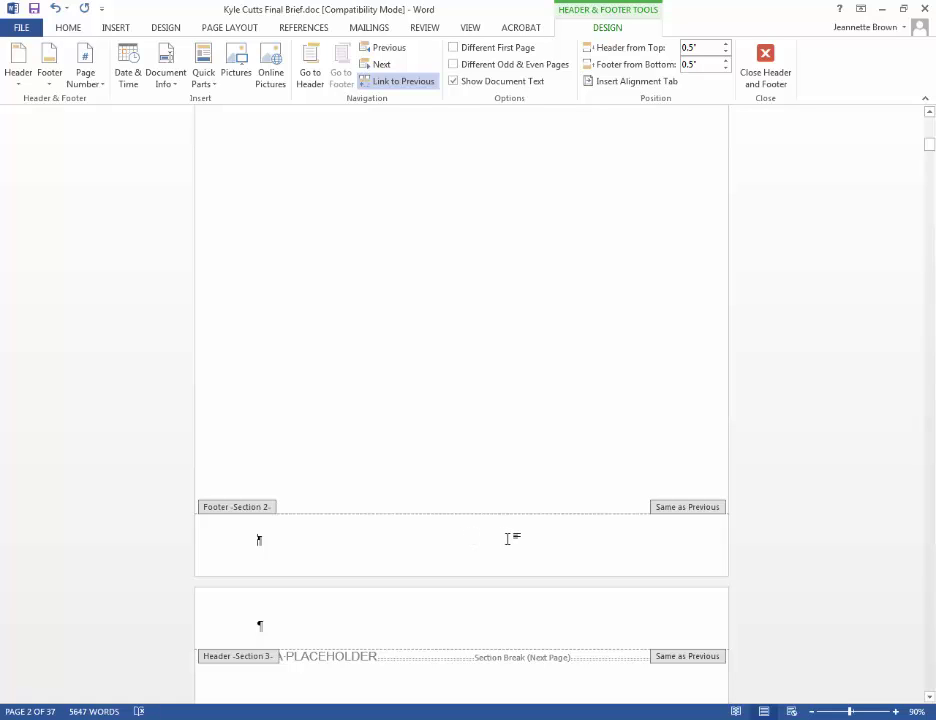
scroll(508, 540, up, 10)
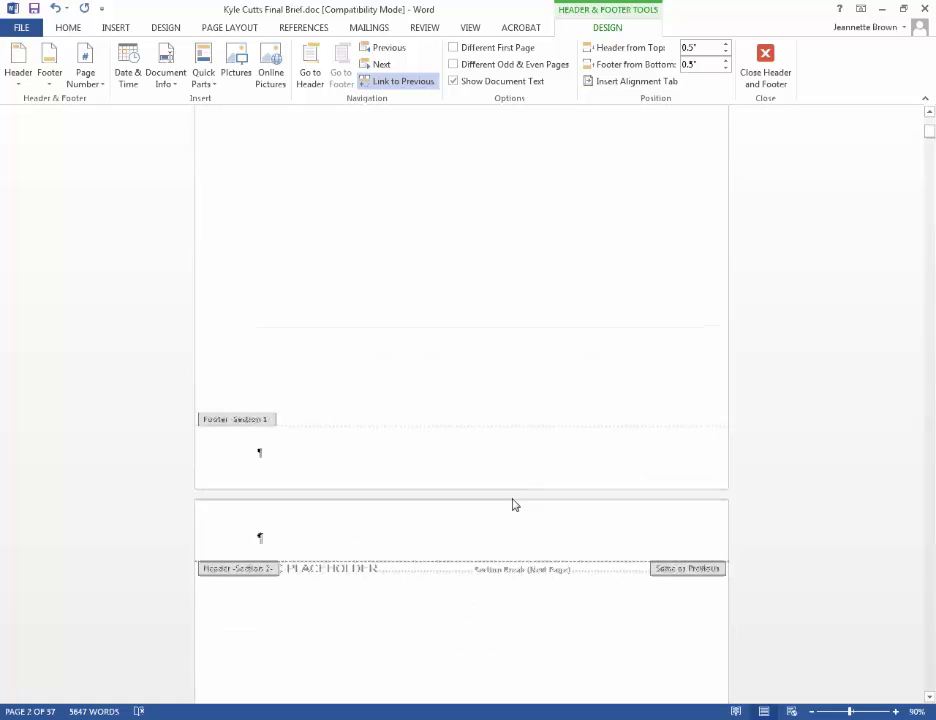
scroll(508, 615, down, 8)
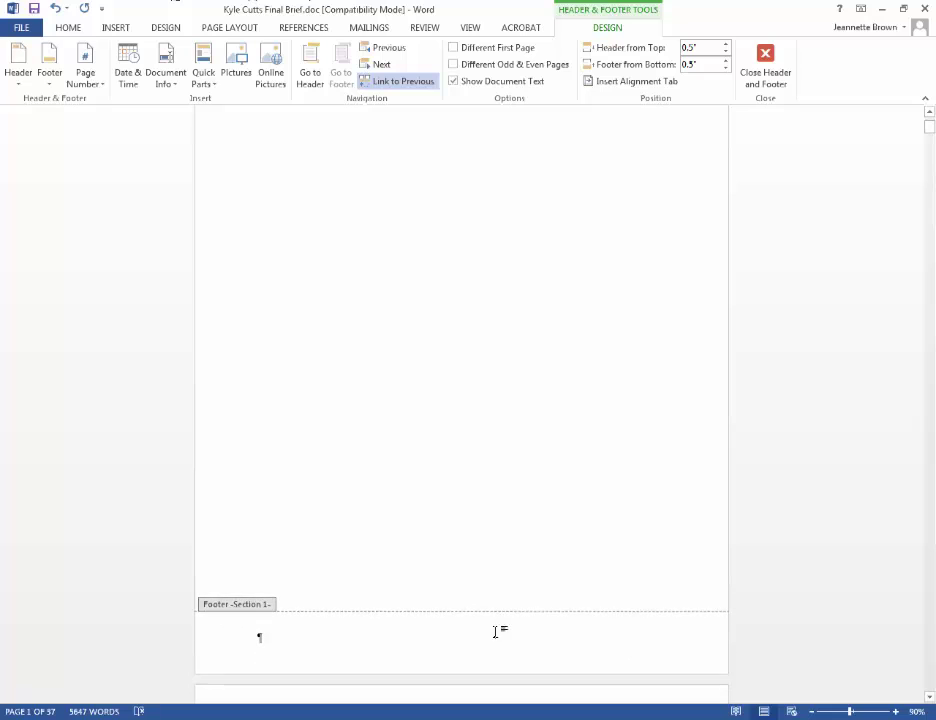
scroll(514, 630, down, 5)
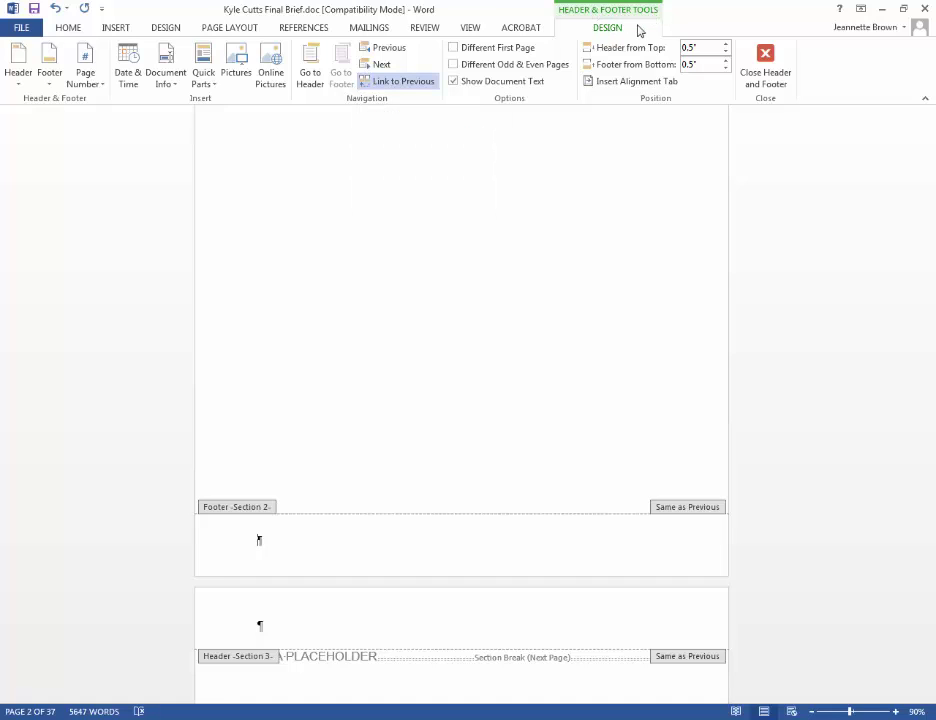
click(435, 83)
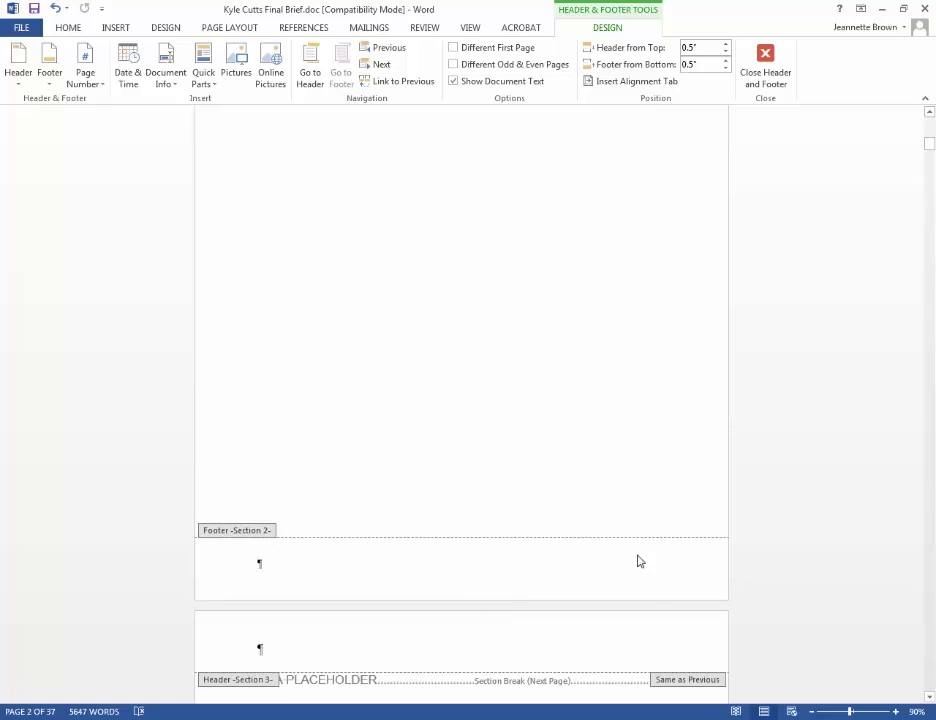
- Insert a Plain Number page number at the current position, centred in the section 2 footer
double_click(487, 567)
click(86, 75)
mouse_move(86, 152)
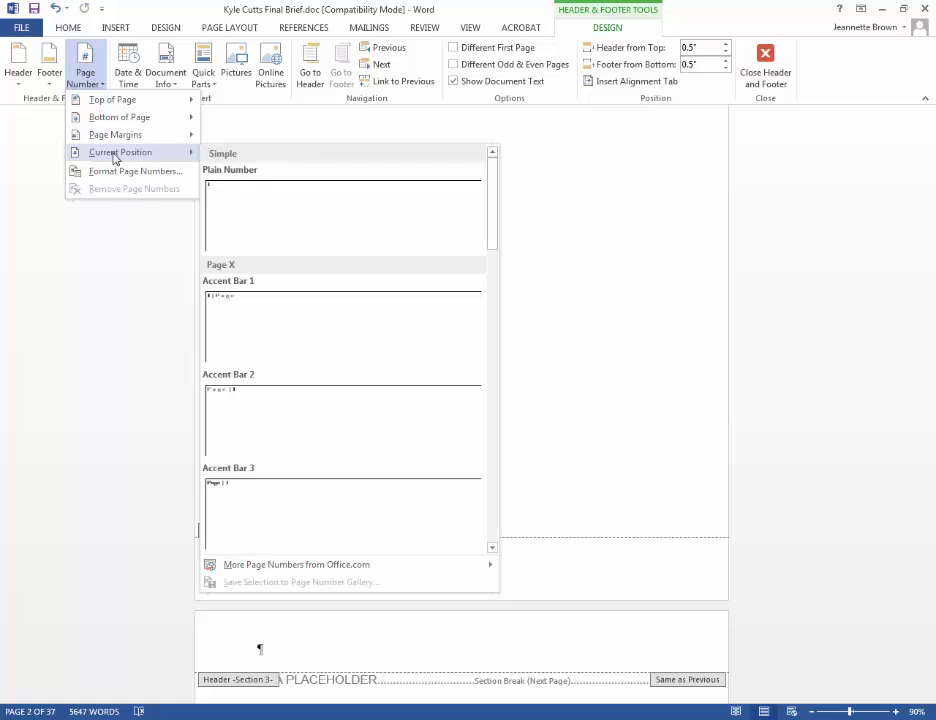
click(312, 198)
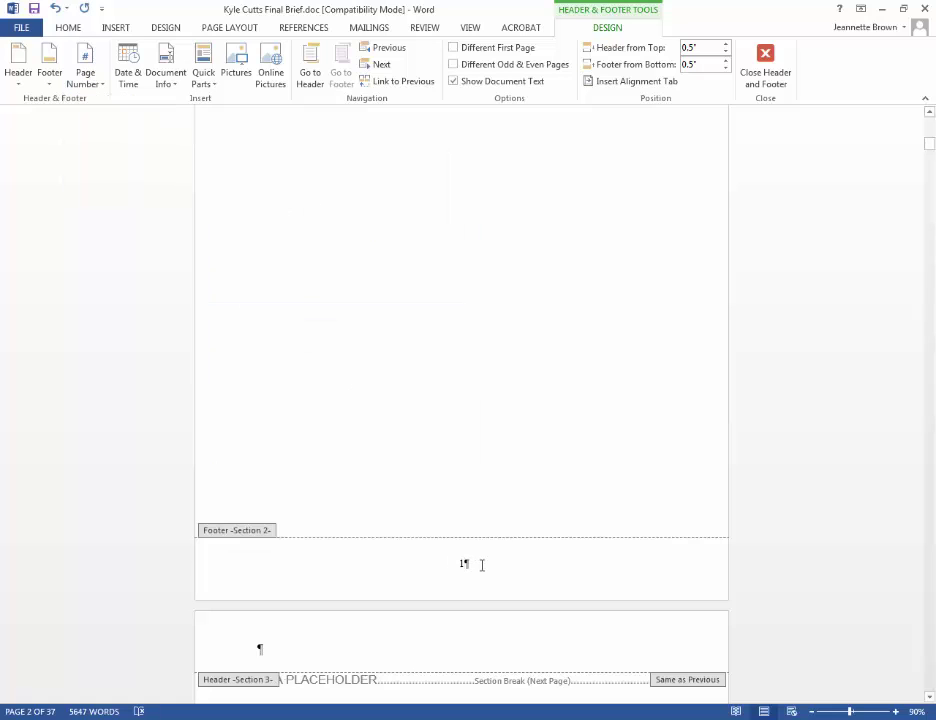
- Format the section 2 page numbers as lowercase Roman numerals (i, ii, iii, ...) starting at i
click(88, 78)
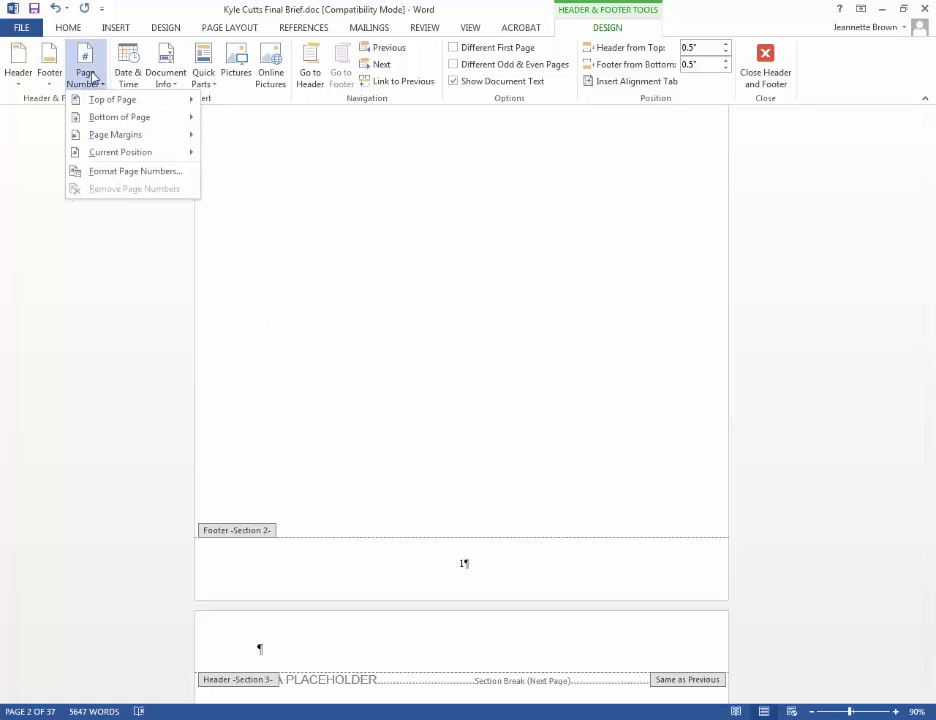
click(116, 174)
click(472, 284)
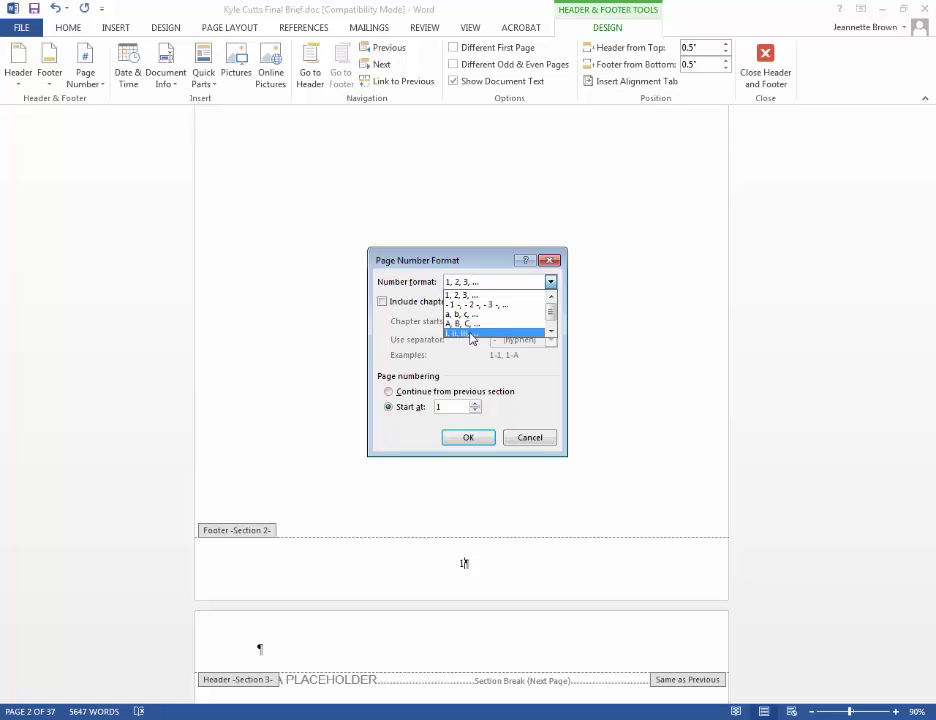
click(472, 334)
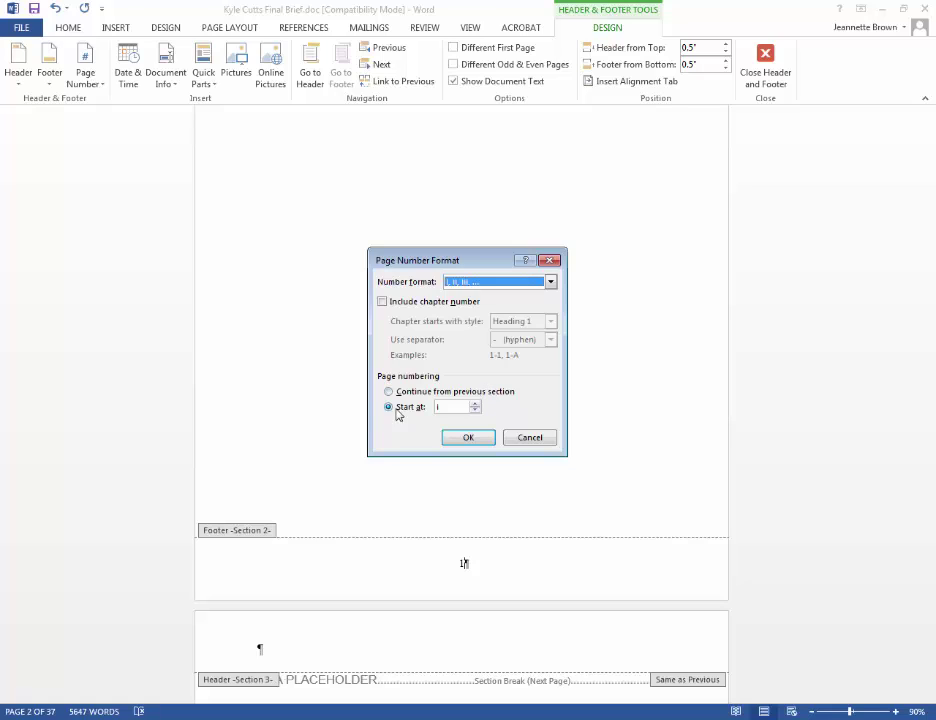
click(469, 438)
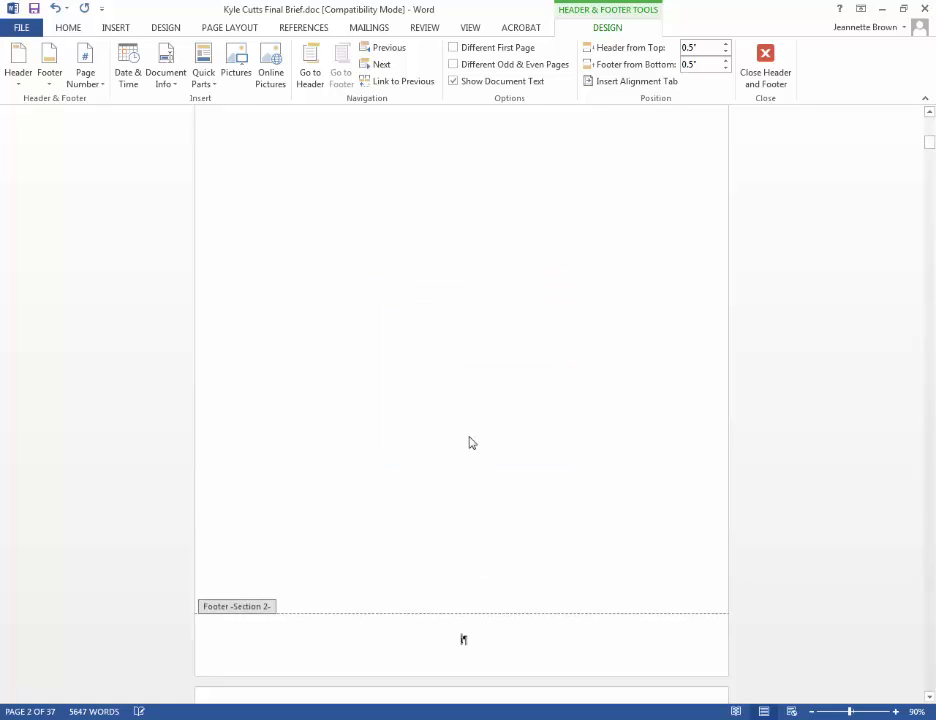
- Format the section 3 page numbers on the TOA placeholder page as lowercase Roman numerals (i, ii, iii, ...), continuing from the previous section
scroll(486, 657, up, 15)
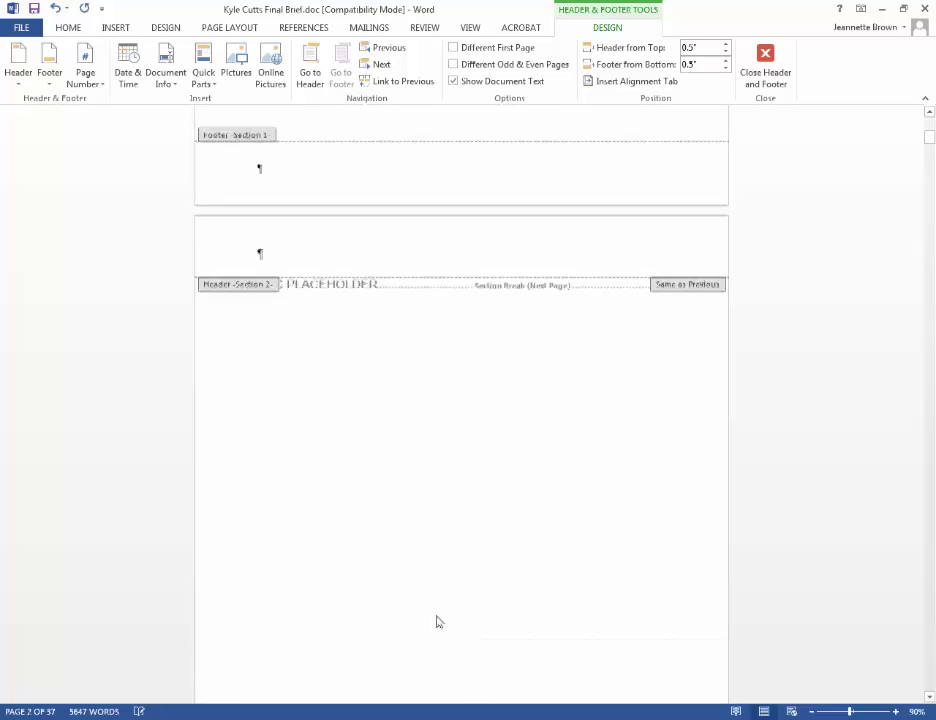
scroll(541, 530, down, 12)
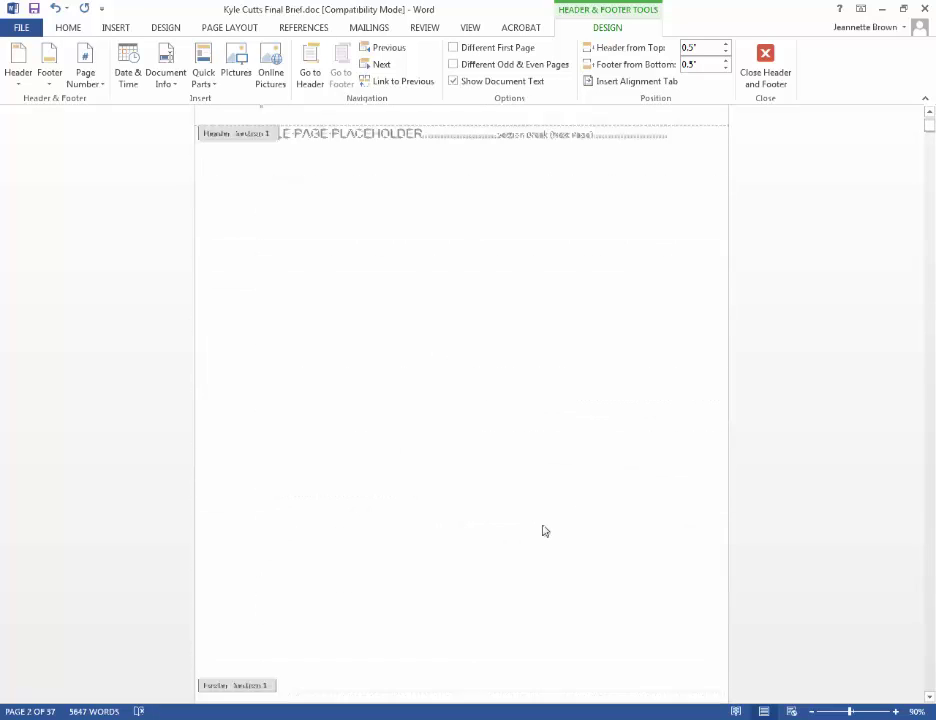
scroll(605, 565, down, 9)
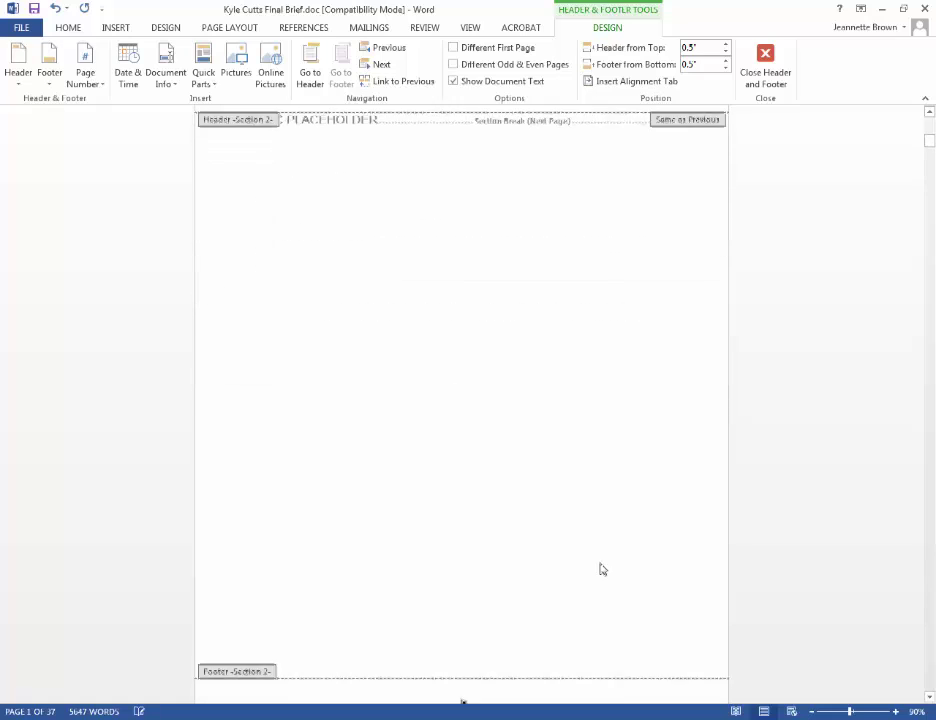
scroll(488, 489, down, 10)
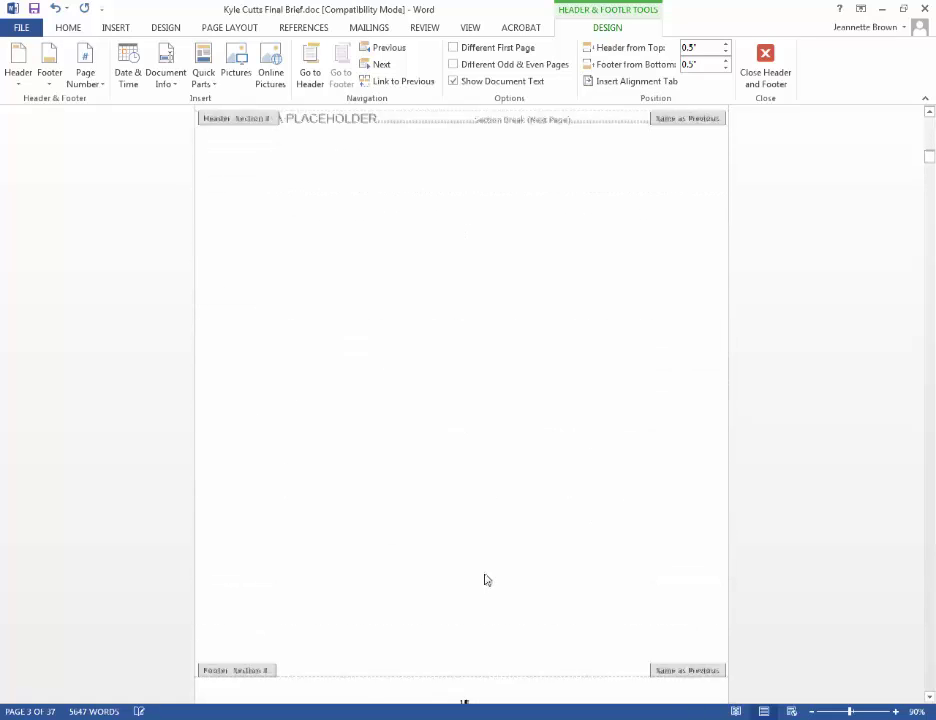
scroll(485, 579, up, 2)
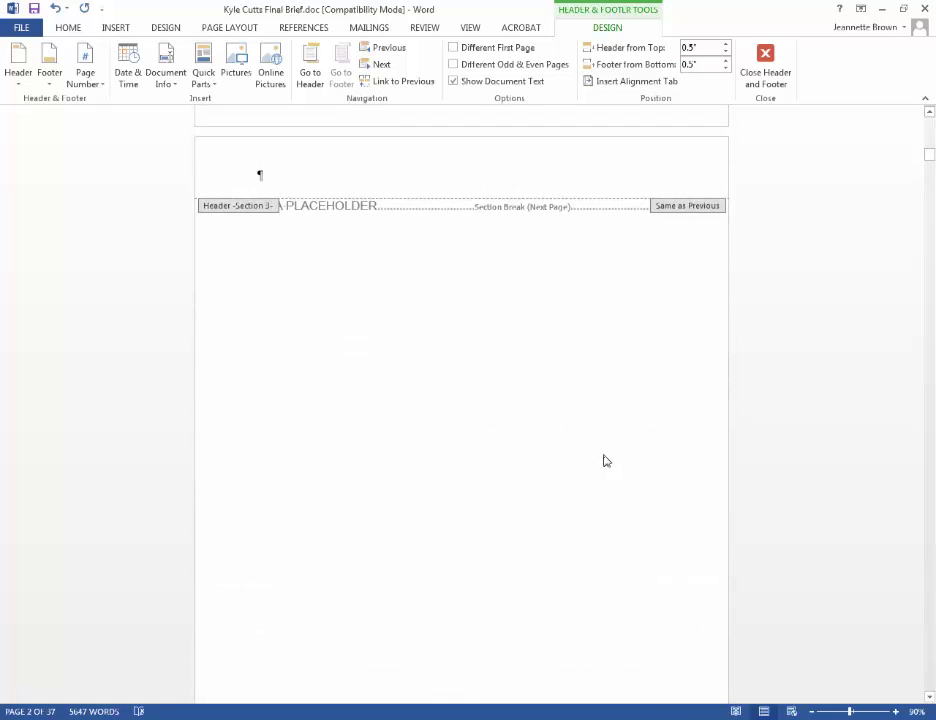
scroll(604, 459, down, 5)
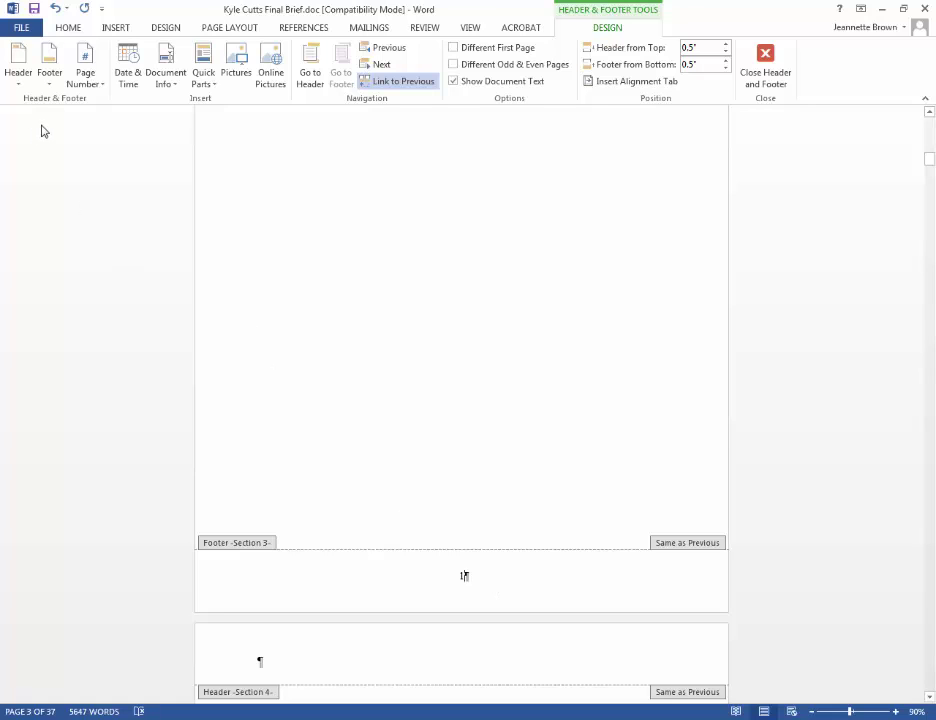
click(78, 85)
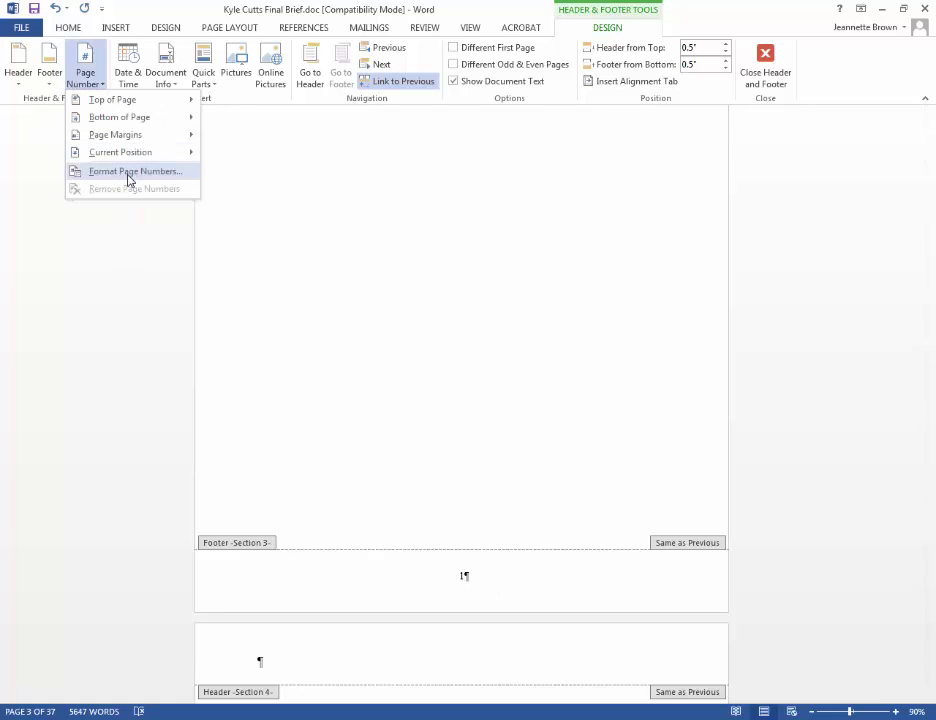
click(129, 174)
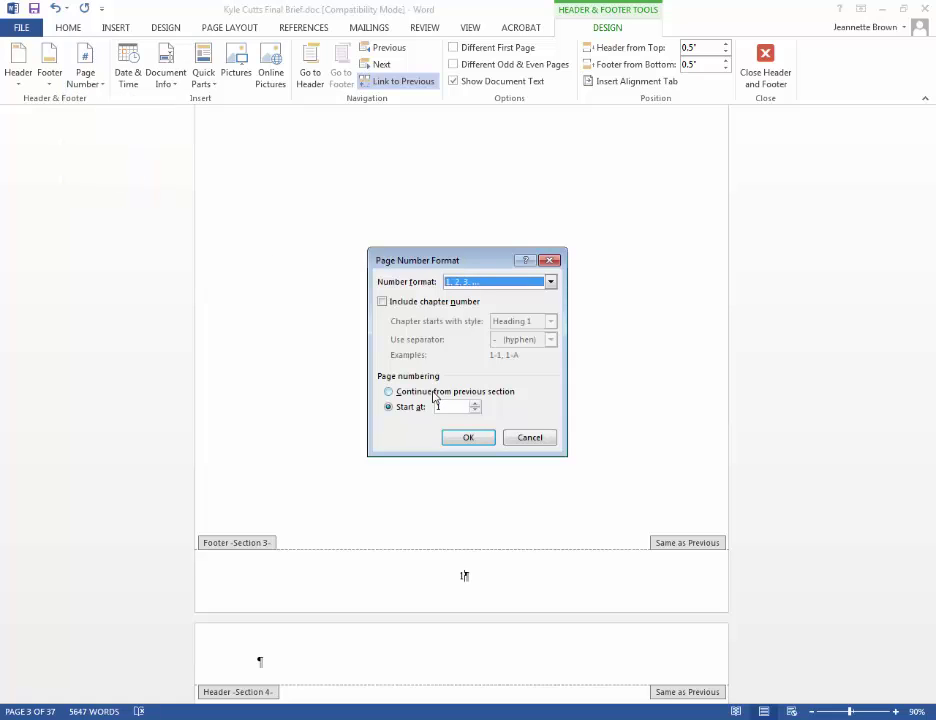
click(433, 393)
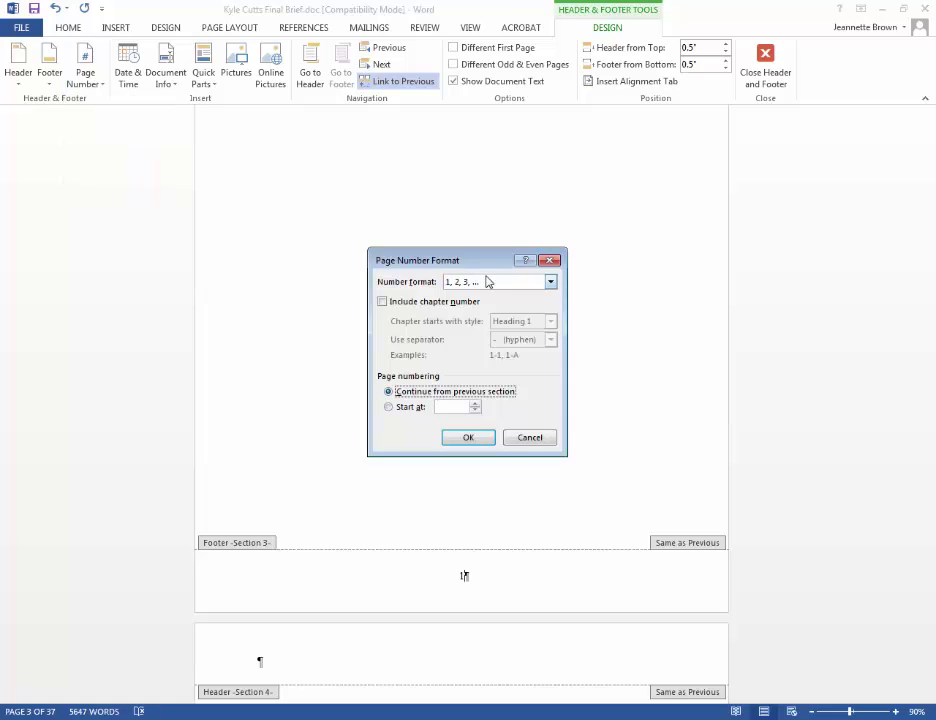
click(550, 282)
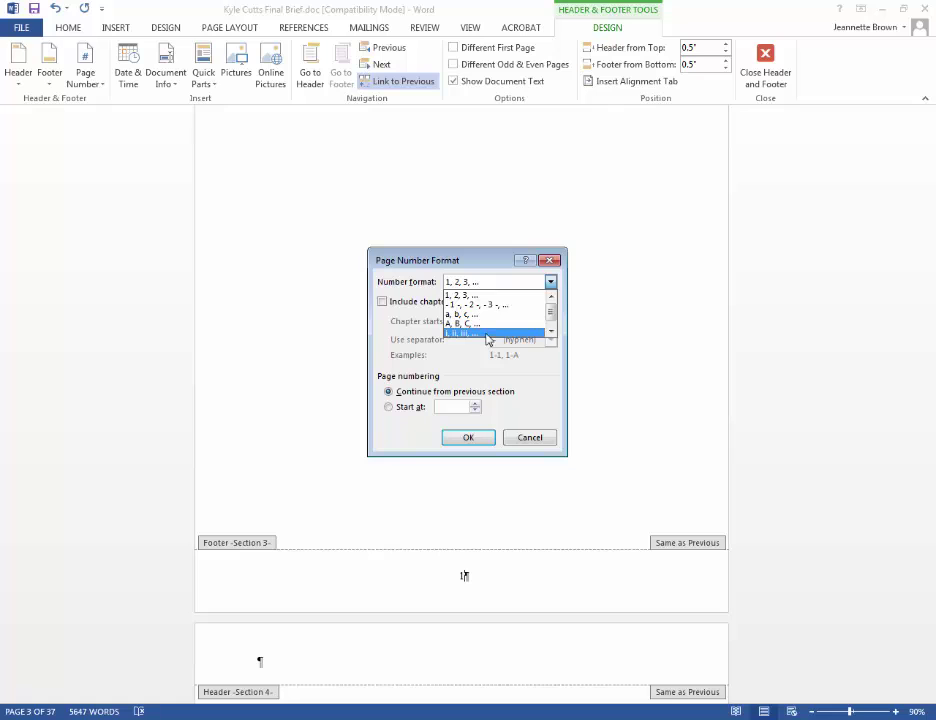
click(486, 333)
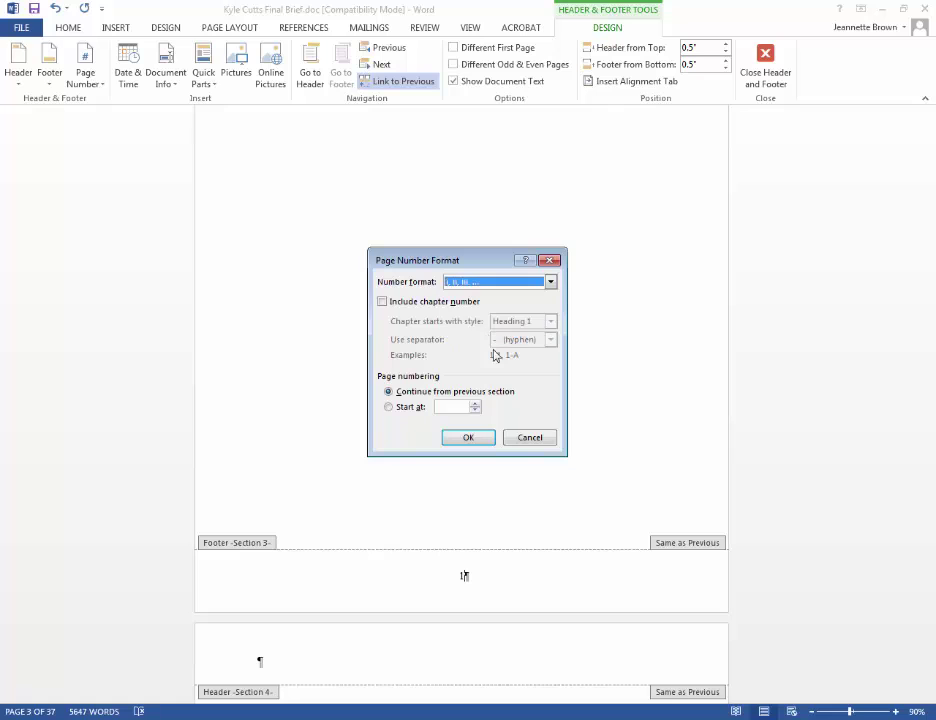
click(468, 438)
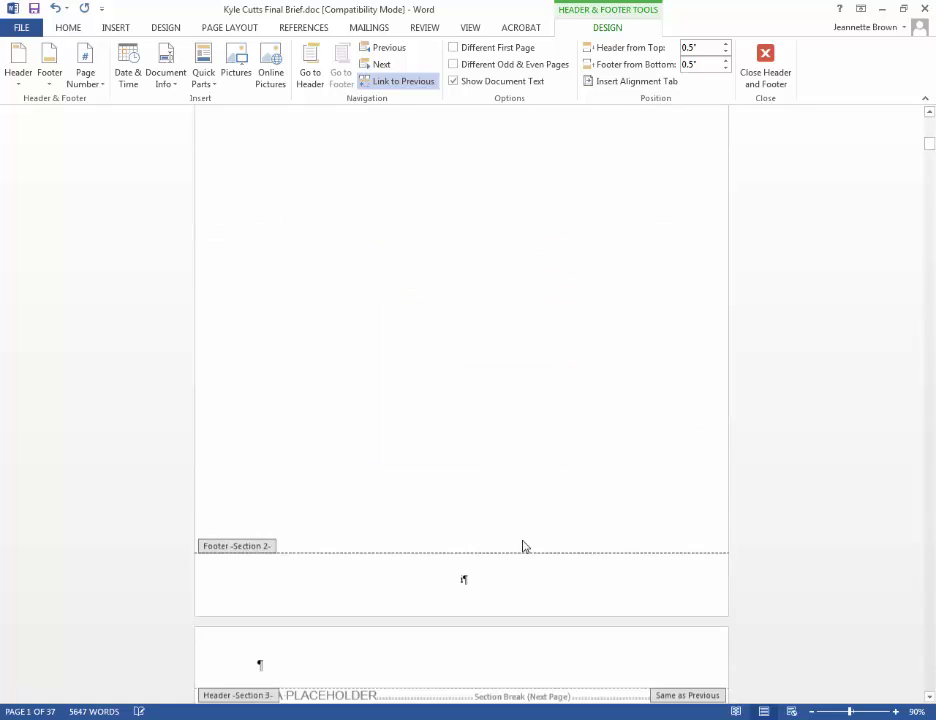
- Unlink the section 4 footer, on the jurisdictional statement page, from the previous section
scroll(510, 547, down, 15)
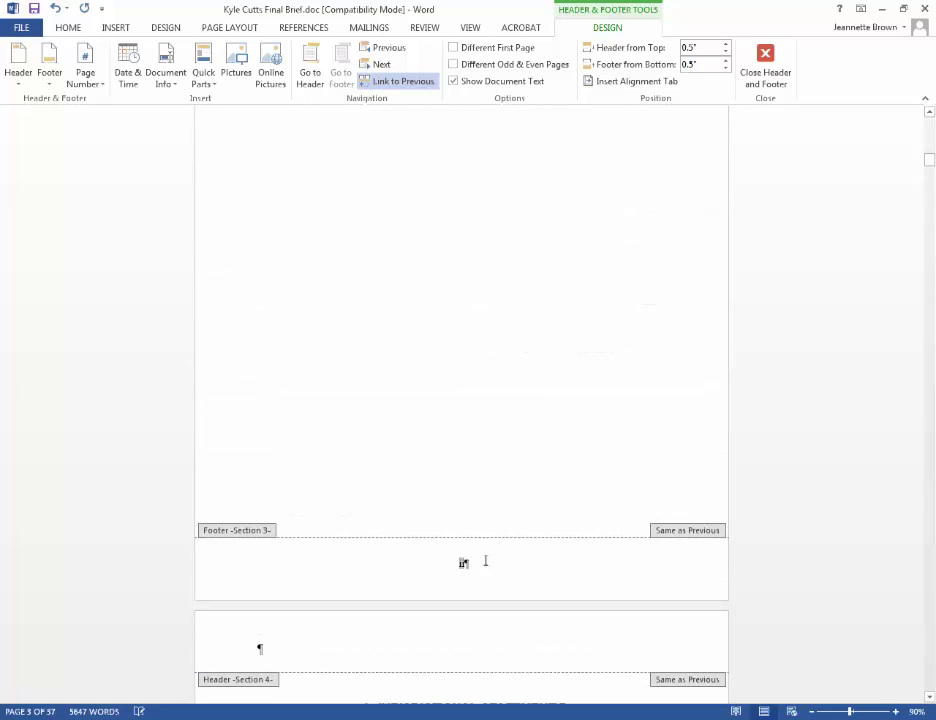
scroll(480, 568, down, 10)
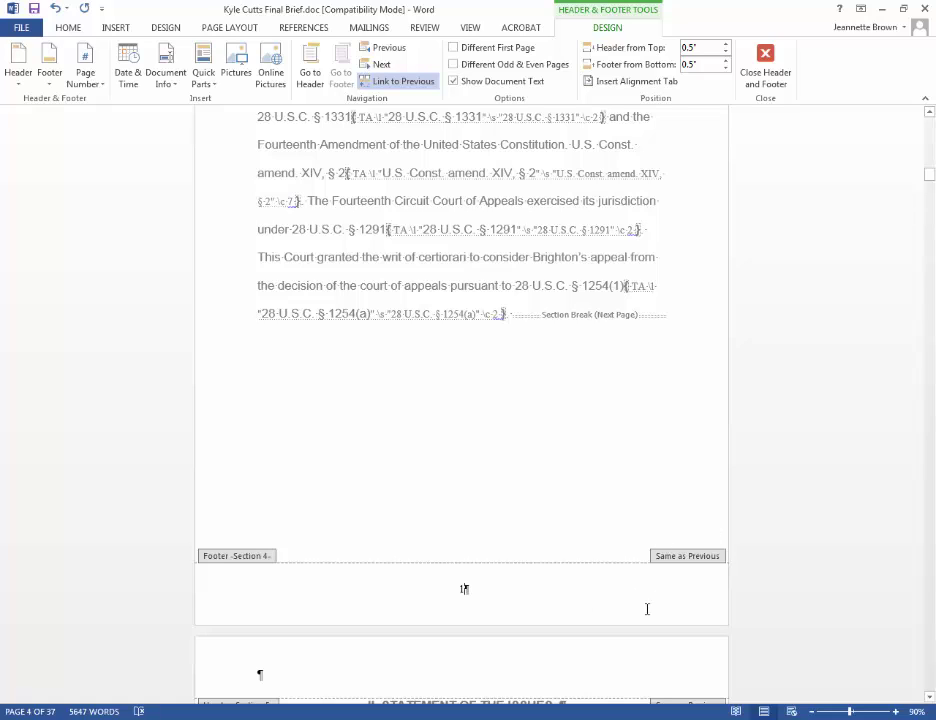
click(428, 82)
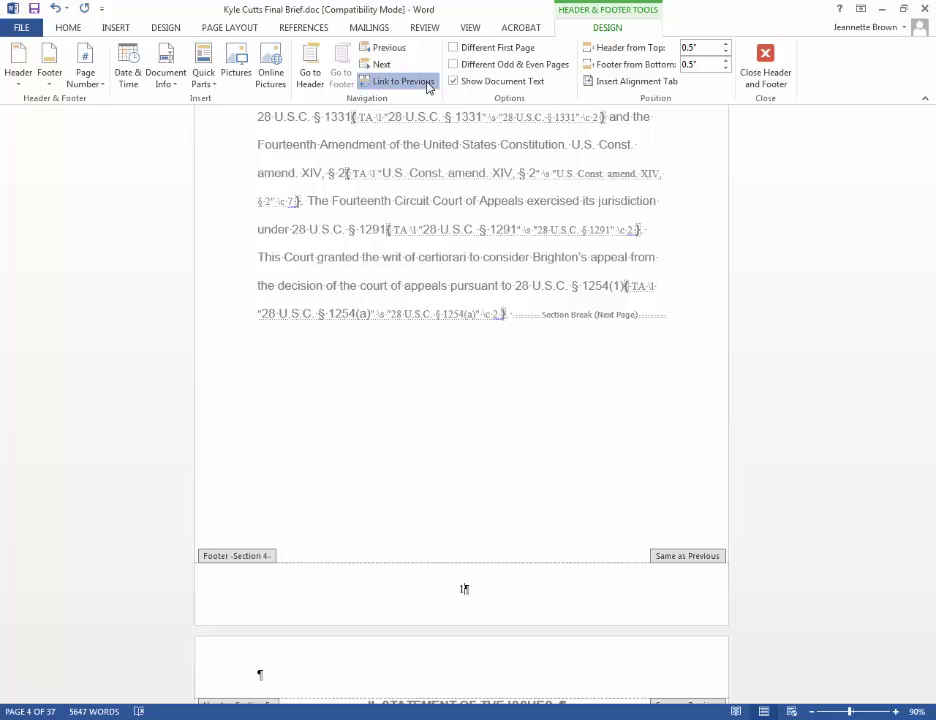
- Set the number format of the section 4 footer's page number to Arabic numerals (1, 2, 3, ...)
scroll(495, 494, down, 1)
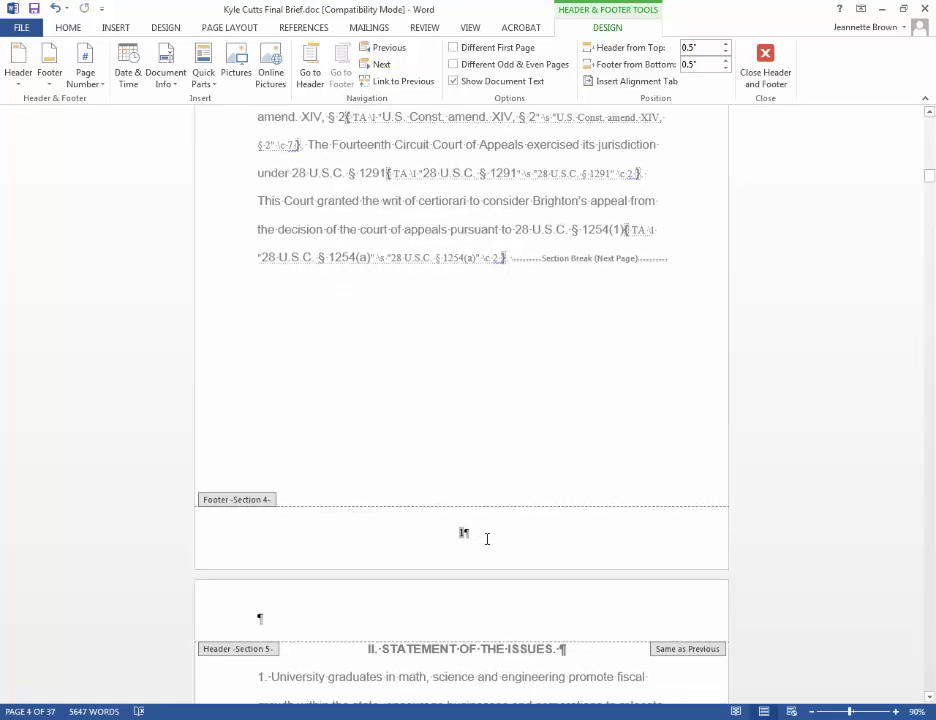
click(86, 78)
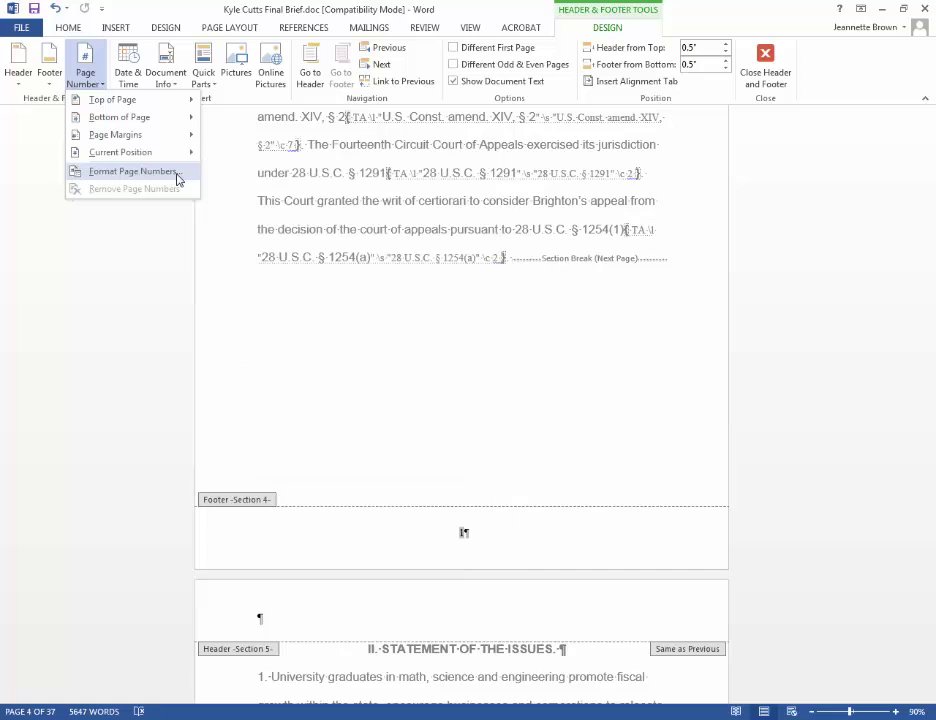
click(118, 176)
click(468, 282)
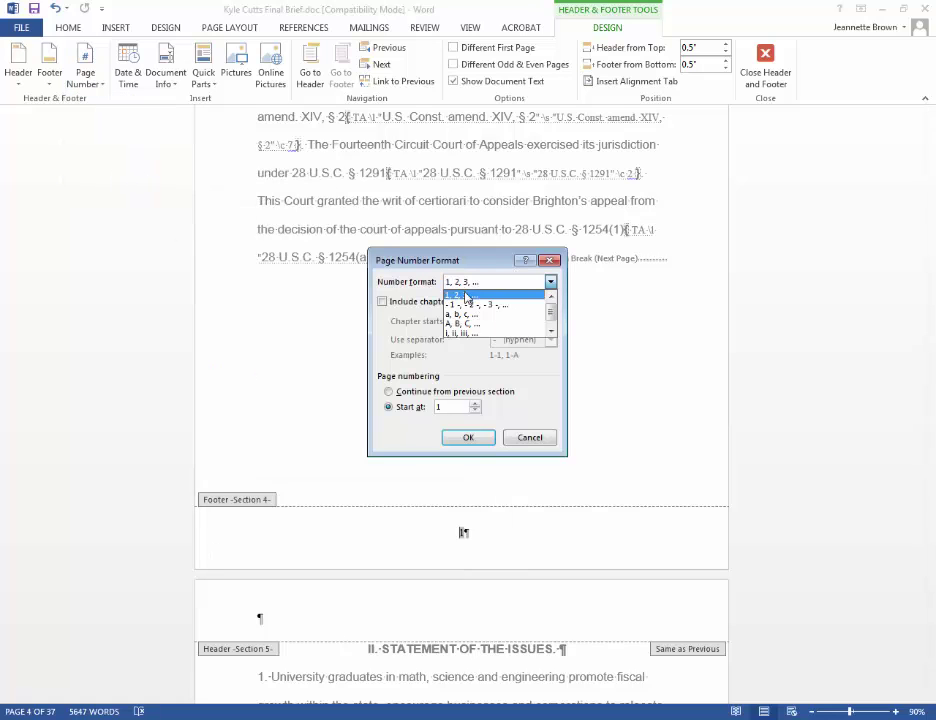
click(466, 298)
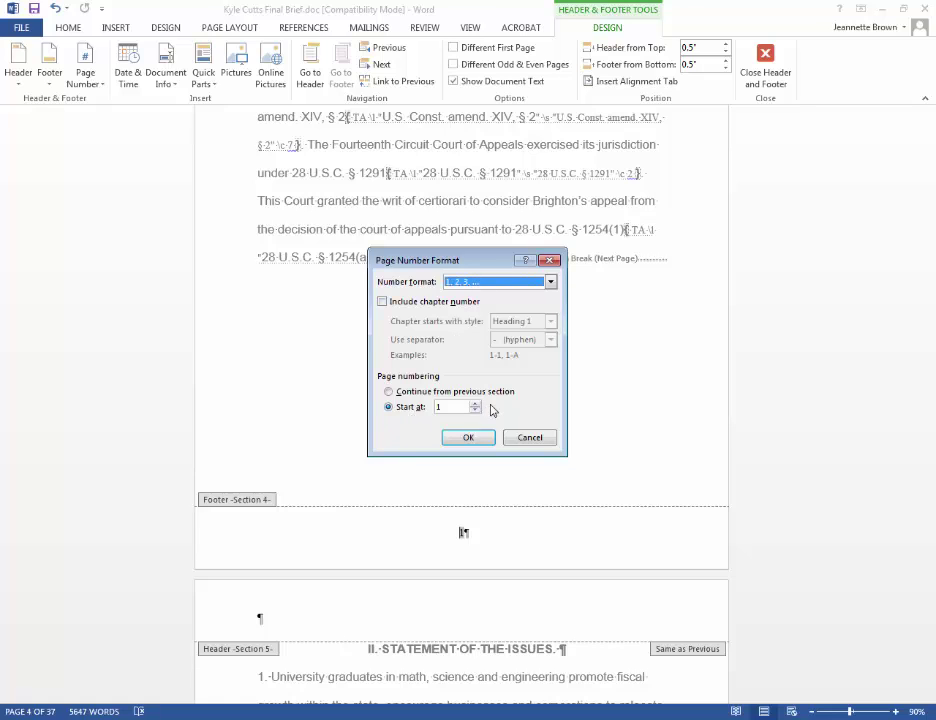